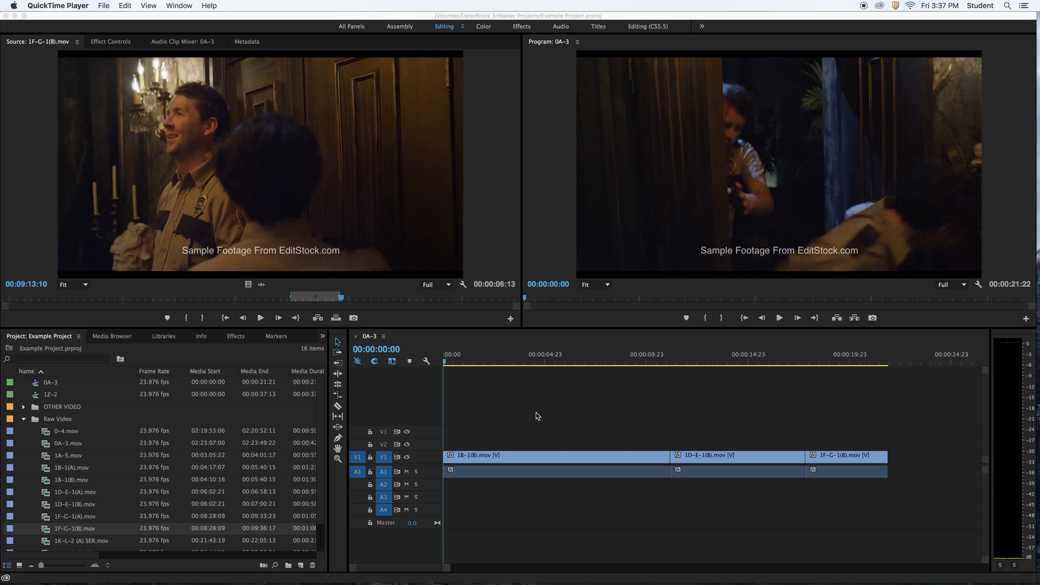
Play the 0A-3 sequence from its start to the end to review the rough edit.
{"action": "left_click", "coordinate": [859, 501]}
{"action": "left_click_drag", "start_coordinate": [866, 505], "coordinate": [575, 440]}
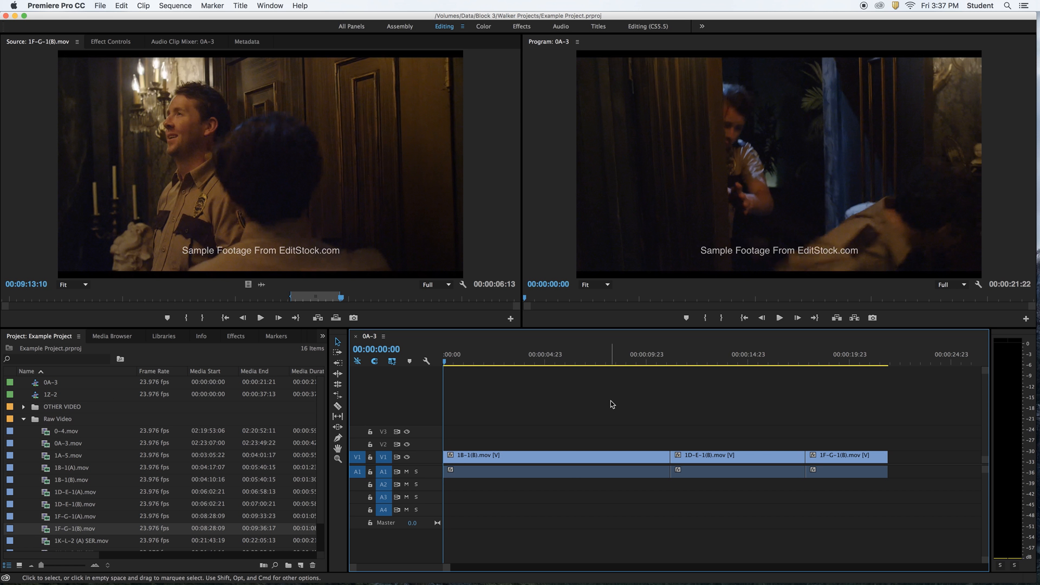
{"action": "key", "text": "XF86AudioRaiseVolume"}
{"action": "key", "text": "space"}
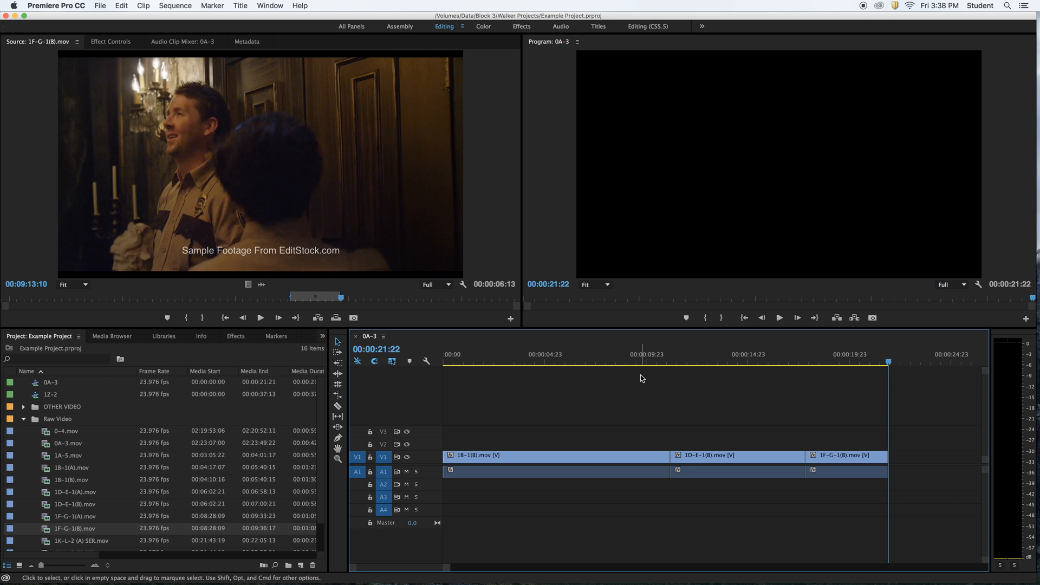
Play the cut from the 1B-1(B) clip into 1D-E-1(B), starting at 00:00:08:20.
{"action": "left_click", "coordinate": [652, 359]}
{"action": "left_click_drag", "start_coordinate": [653, 358], "coordinate": [624, 368]}
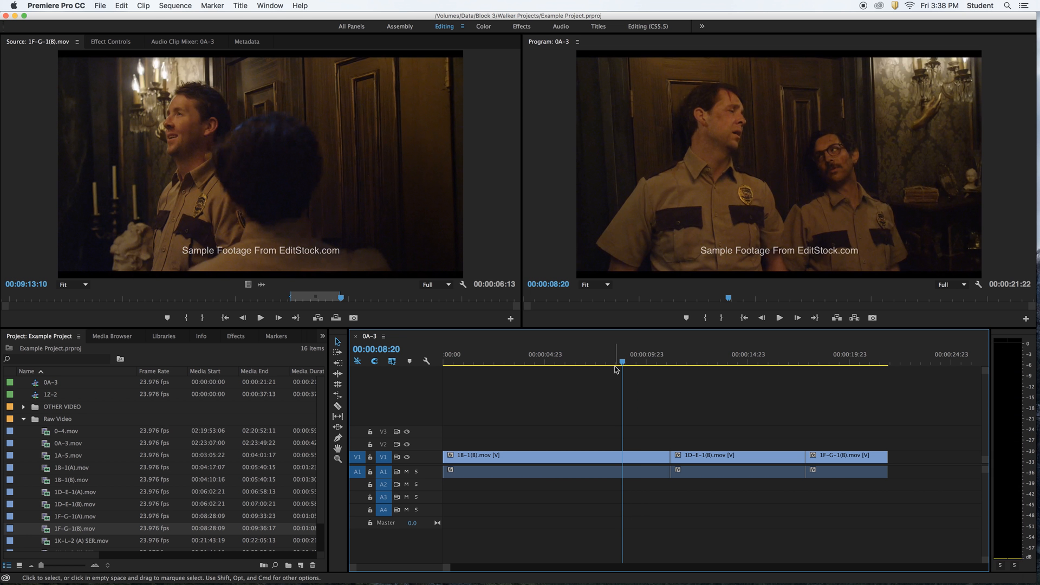
{"action": "key", "text": "space"}
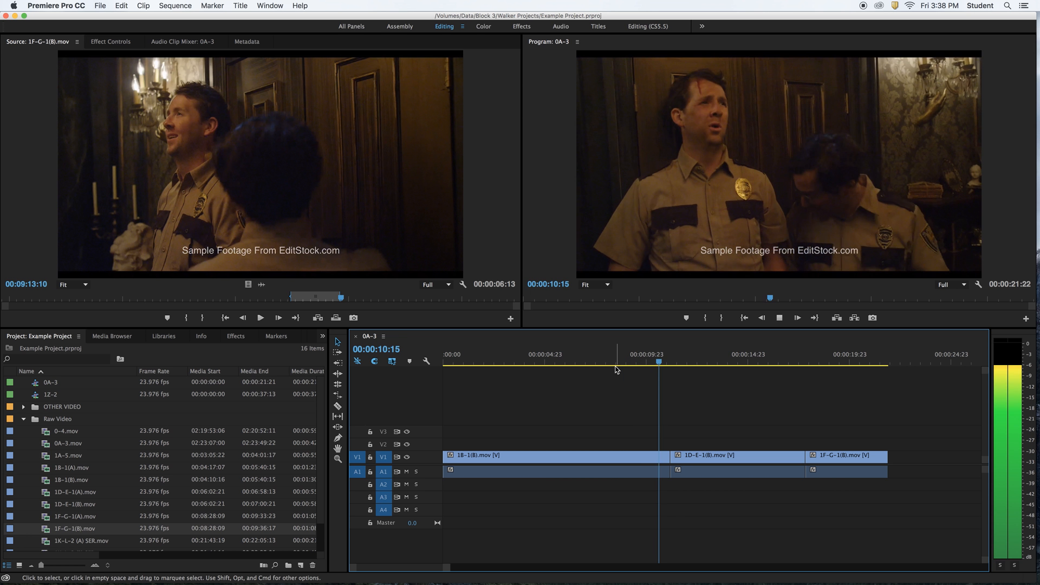
{"action": "key", "text": "space"}
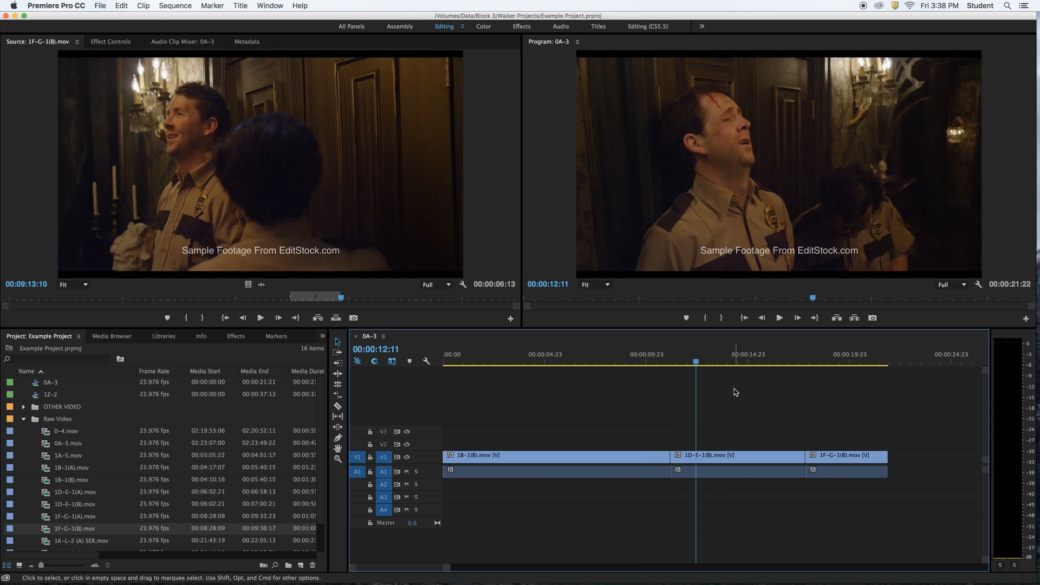
Review the cut from 1D-E-1(B) into 1F-G-1(B) twice and select the 1F-G-1(B) clip.
{"action": "left_click", "coordinate": [779, 359]}
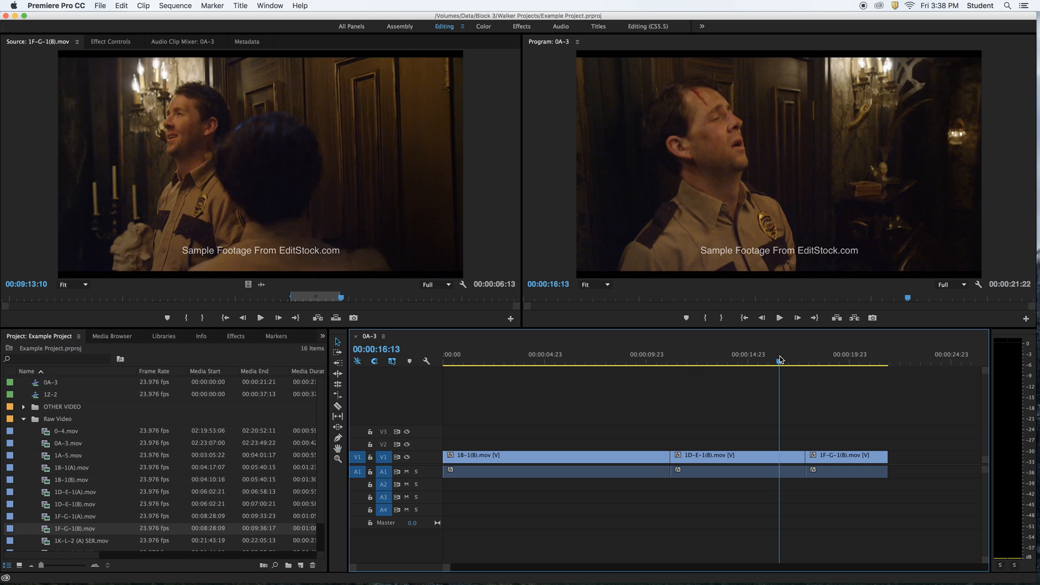
{"action": "key", "text": "space"}
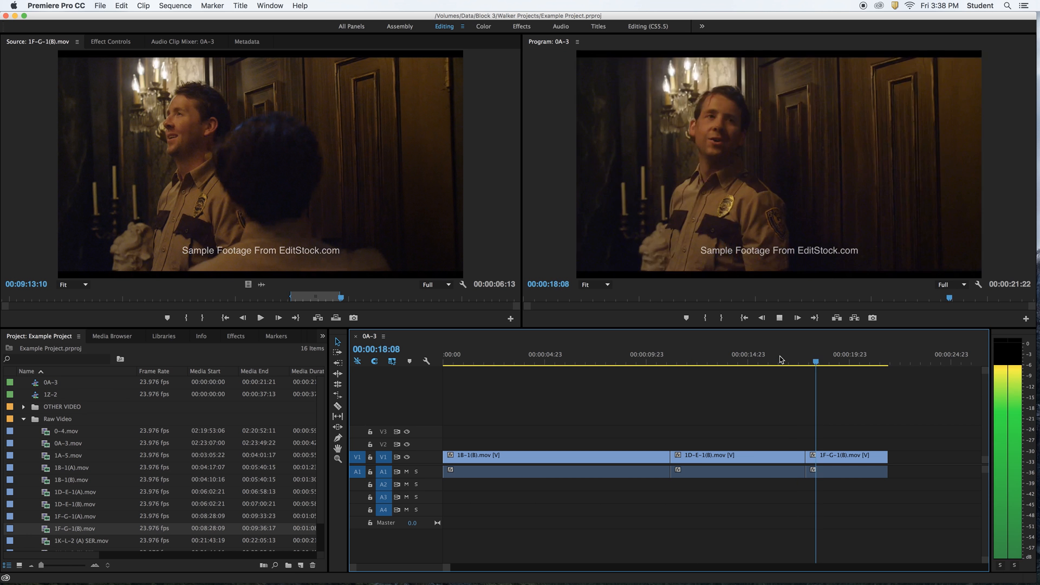
{"action": "key", "text": "space"}
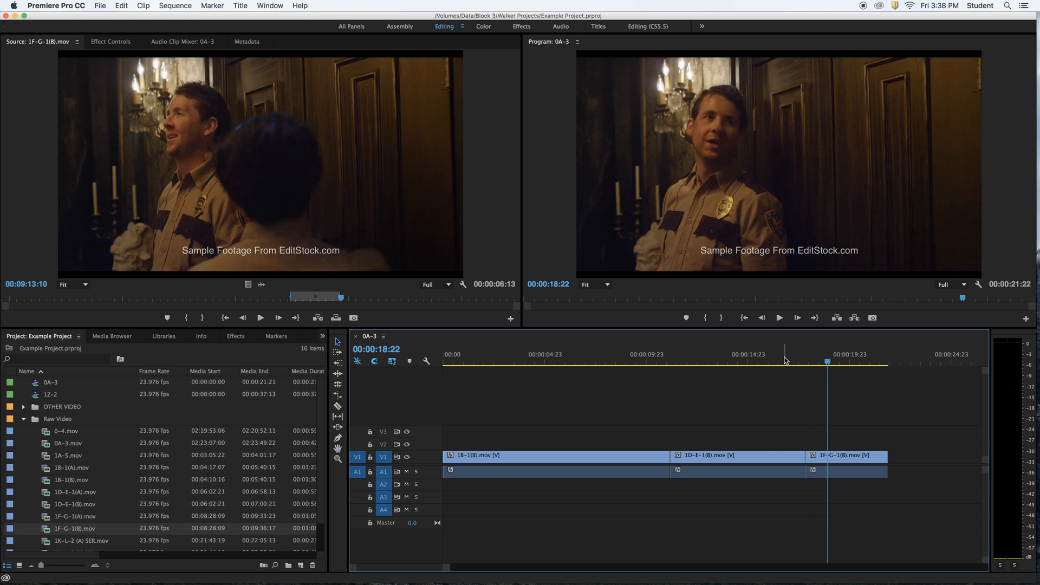
{"action": "left_click", "coordinate": [786, 360]}
{"action": "key", "text": "space"}
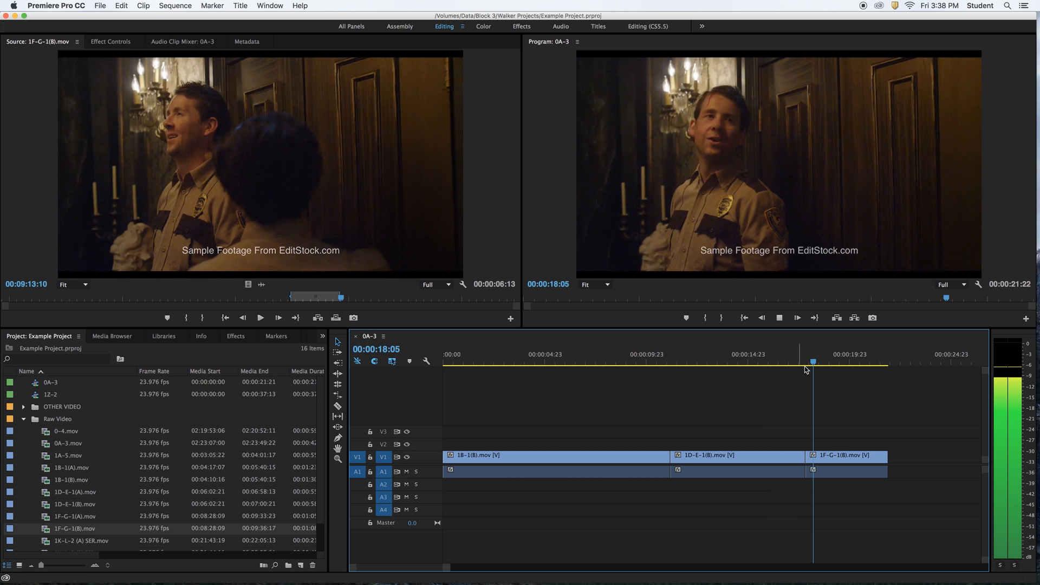
{"action": "key", "text": "space"}
{"action": "left_click", "coordinate": [859, 456]}
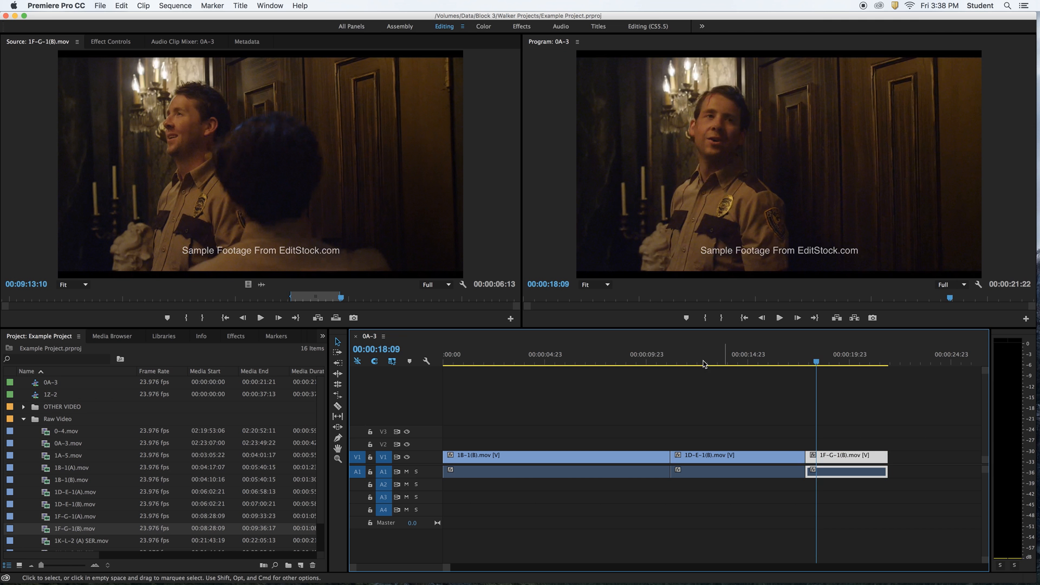
Replay the first cut from 00:00:09:13, selecting the 1D-E-1(B) clip and the 1B-1(B) clip in turn.
{"action": "left_click_drag", "start_coordinate": [703, 364], "coordinate": [651, 364]}
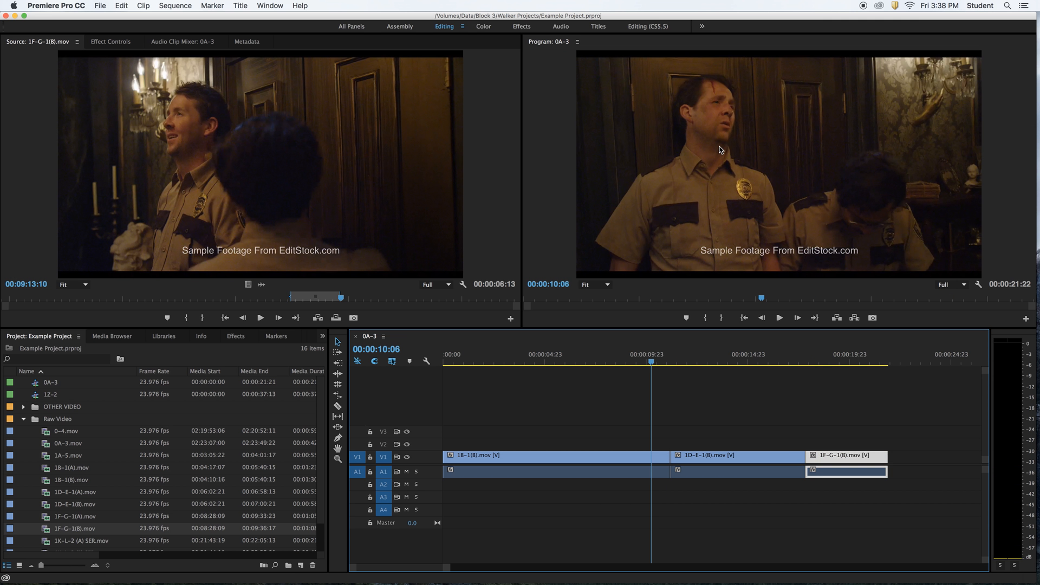
{"action": "left_click", "coordinate": [638, 355]}
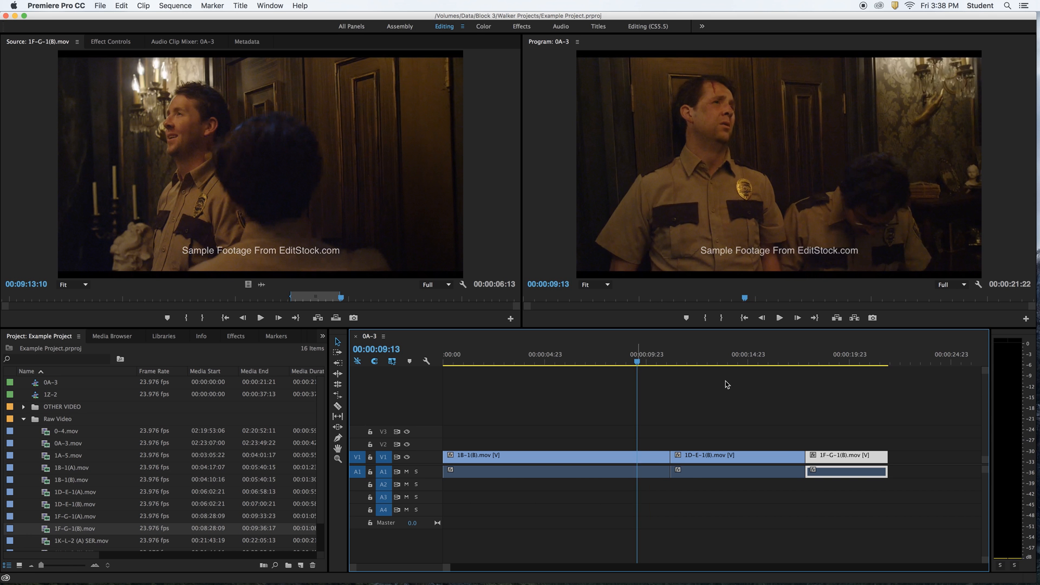
{"action": "key", "text": "space"}
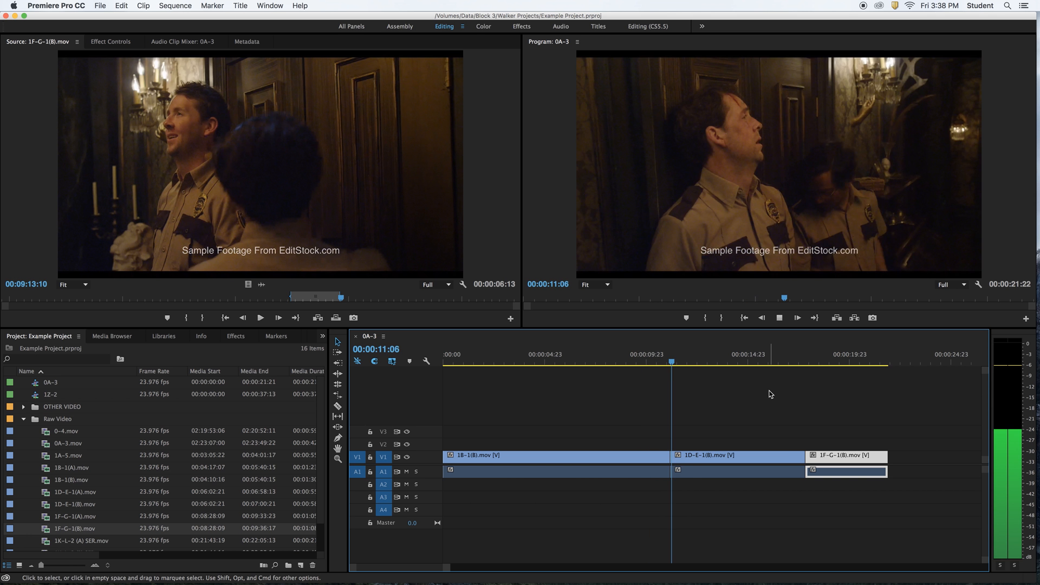
{"action": "left_click", "coordinate": [764, 460]}
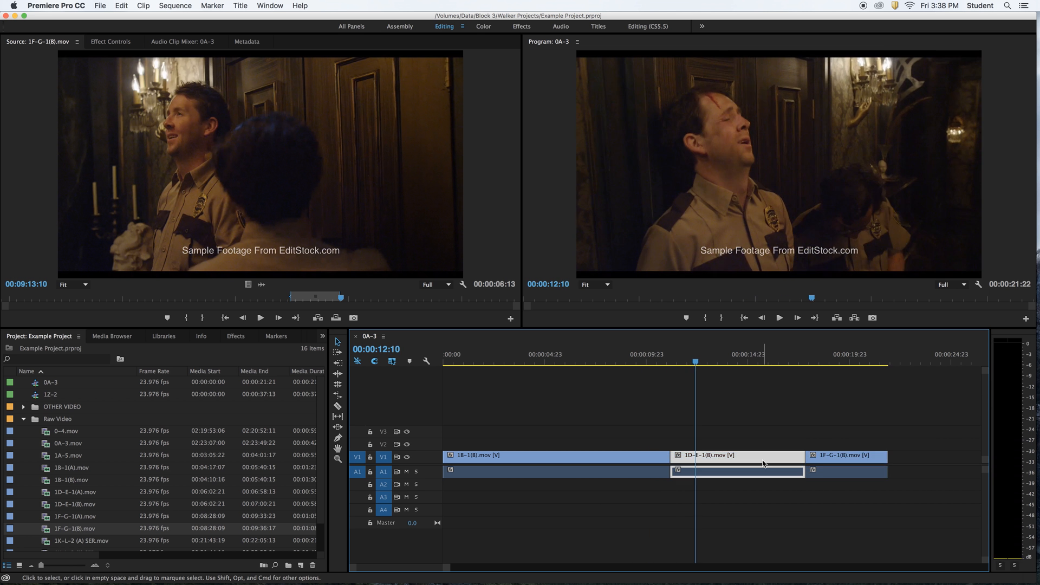
{"action": "left_click", "coordinate": [650, 355]}
{"action": "left_click", "coordinate": [656, 461]}
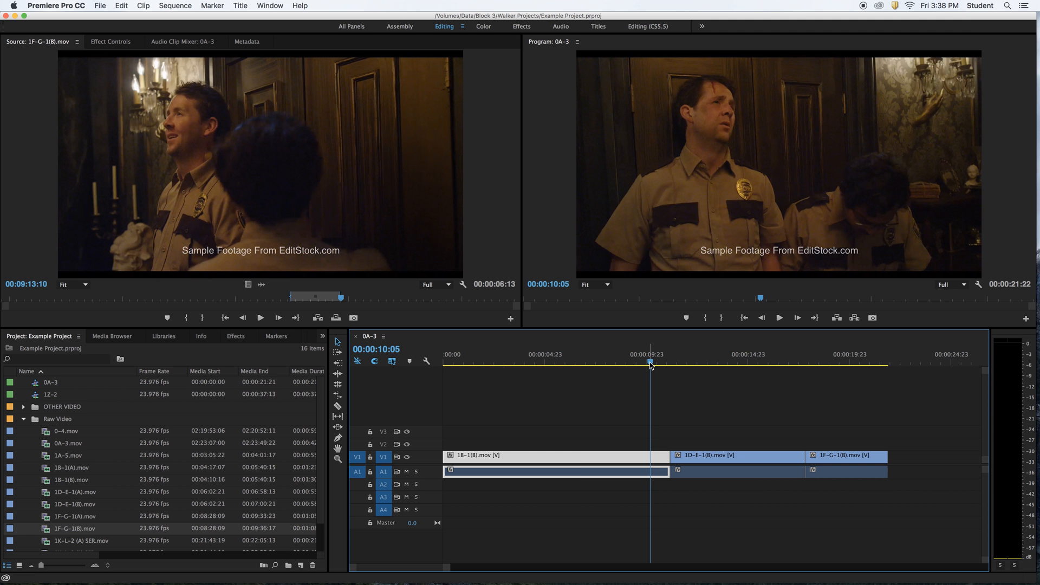
Deselect the clips and replay the end of the 1B-1(B) clip from 00:00:06:18, checking its out point.
{"action": "left_click_drag", "start_coordinate": [651, 365], "coordinate": [581, 370]}
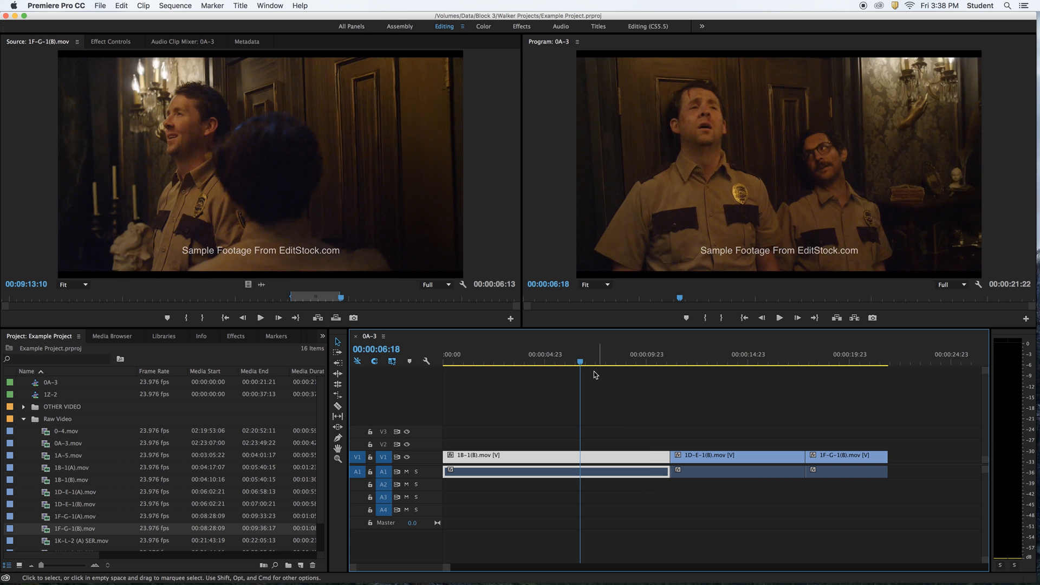
{"action": "left_click", "coordinate": [702, 395]}
{"action": "key", "text": "space"}
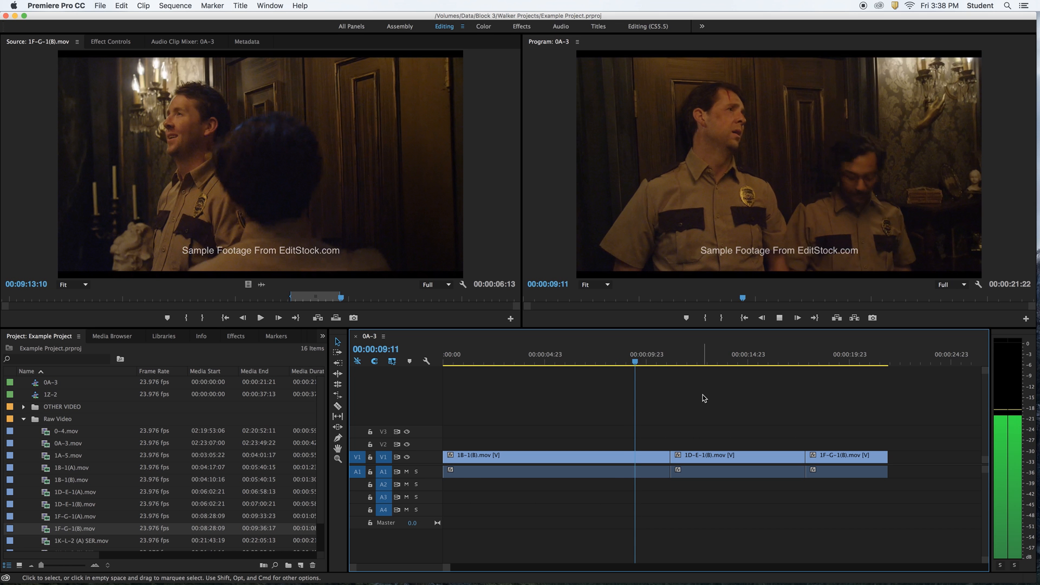
{"action": "key", "text": "space"}
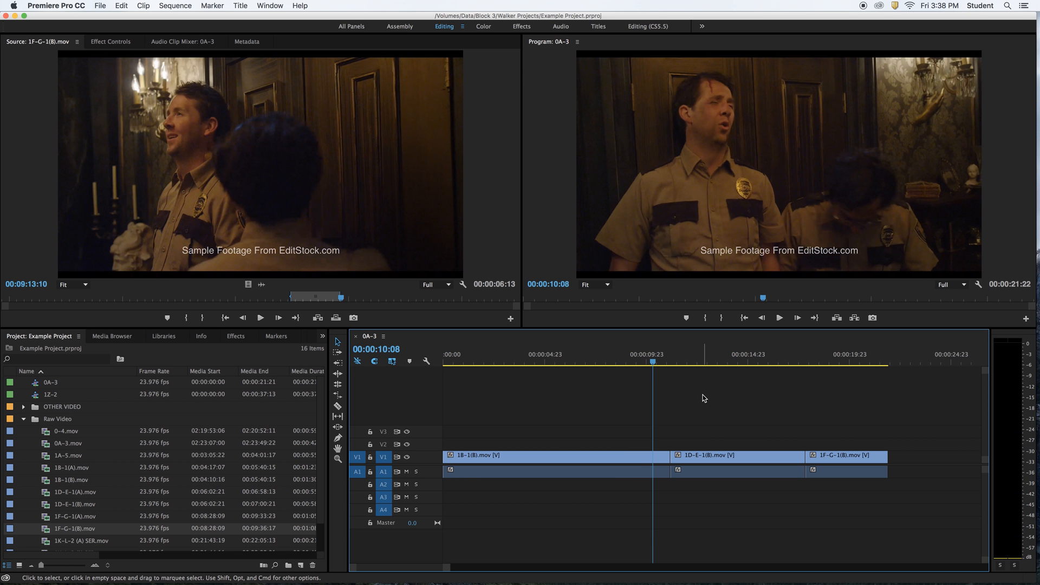
{"action": "key", "text": "space"}
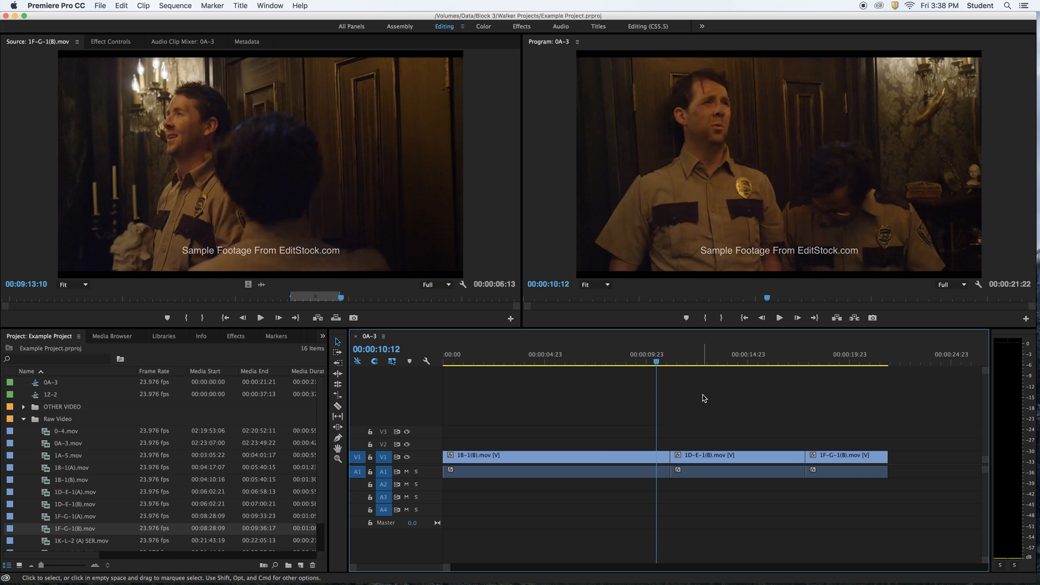
{"action": "mouse_move", "coordinate": [665, 455]}
{"action": "left_mouse_down"}
{"action": "mouse_move", "coordinate": [640, 458]}
{"action": "mouse_move", "coordinate": [671, 459]}
{"action": "left_mouse_up"}
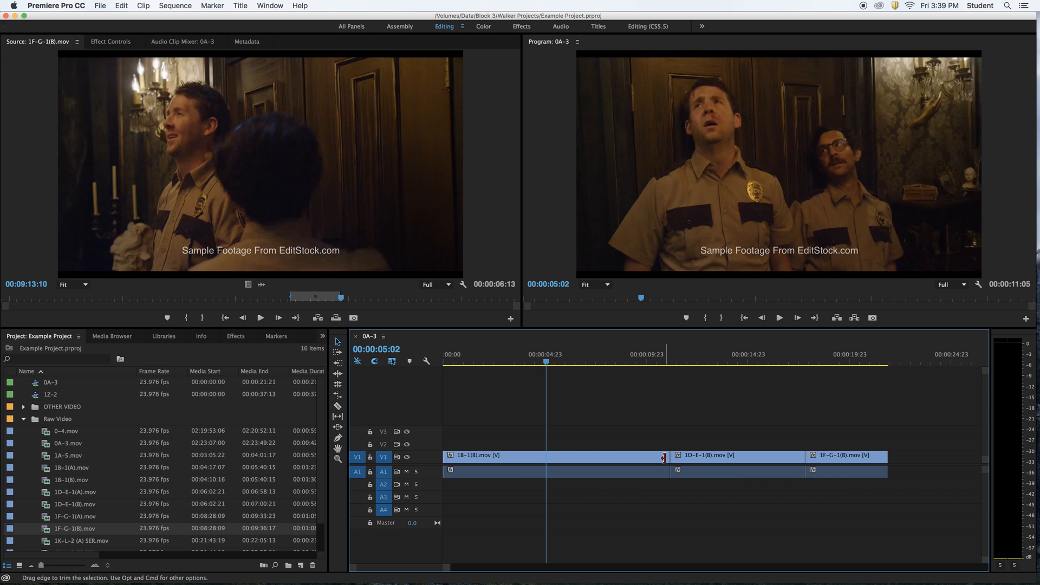
Step frame by frame through the end of the 1B-1(B) clip around 00:00:10:08, examining where the audio starts.
{"action": "left_click", "coordinate": [655, 361]}
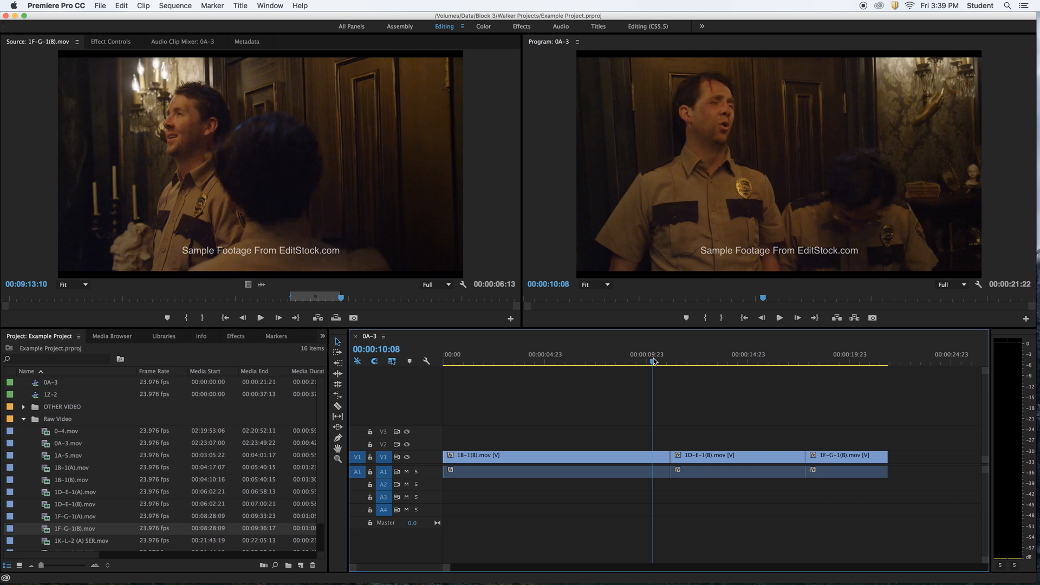
{"action": "key", "text": "Left"}
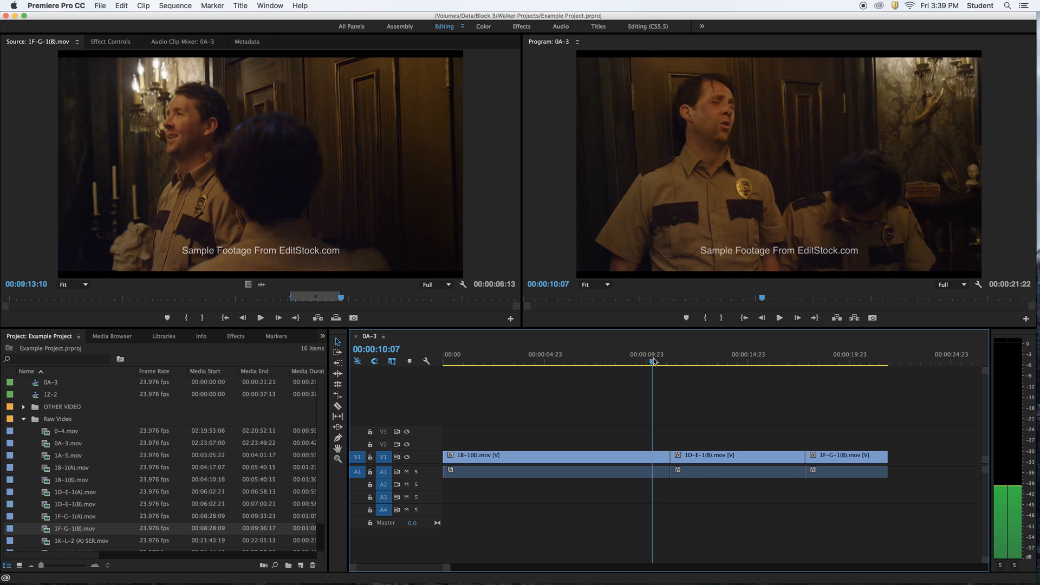
{"action": "key", "text": "Left"}
{"action": "key", "text": "Left"}
{"action": "key", "text": "Left"}
{"action": "key", "text": "Left"}
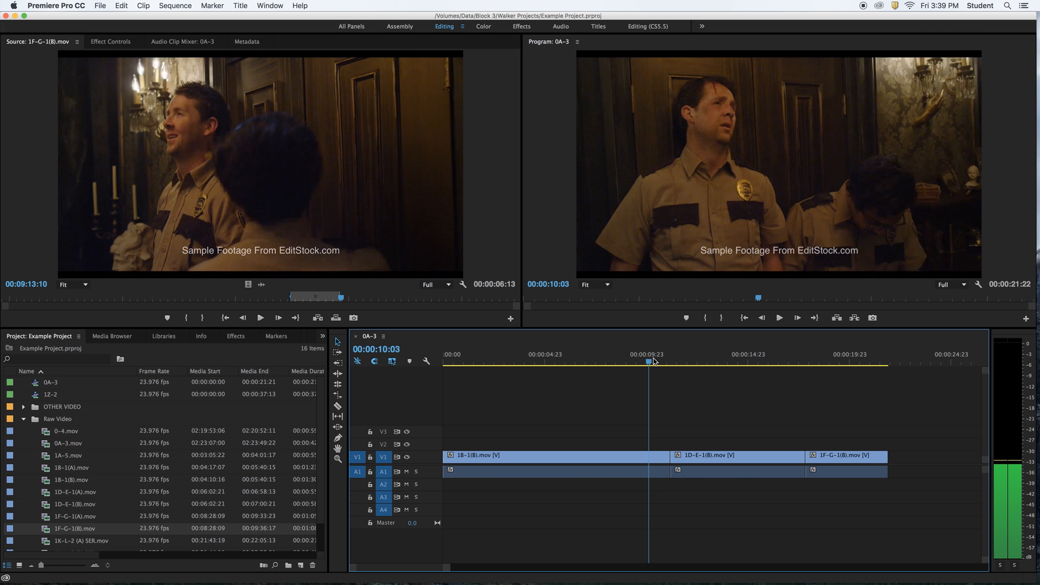
{"action": "key", "text": "Left"}
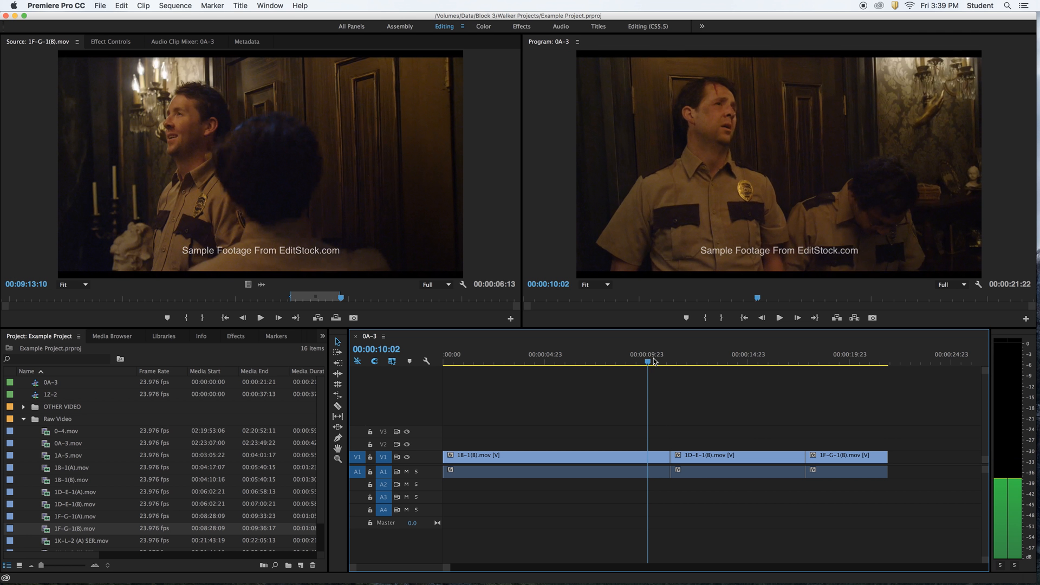
{"action": "key", "text": "Right"}
{"action": "key", "text": "Right"}
{"action": "key", "text": "Right"}
{"action": "key", "text": "Right"}
{"action": "key", "text": "Right"}
{"action": "key", "text": "Right"}
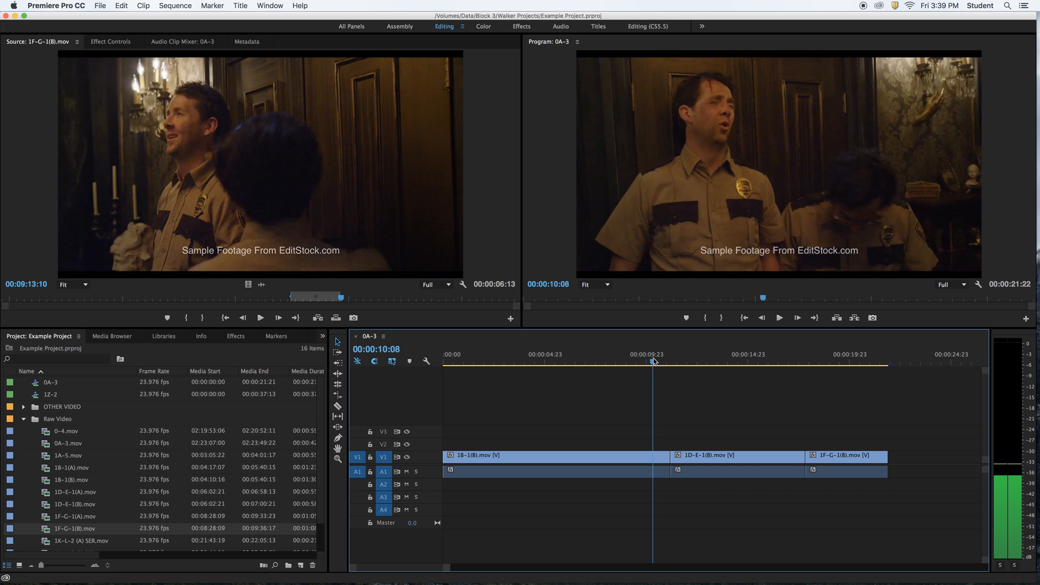
{"action": "key", "text": "Right"}
{"action": "key", "text": "Right"}
{"action": "key", "text": "Right"}
{"action": "key", "text": "Left"}
{"action": "key", "text": "Left"}
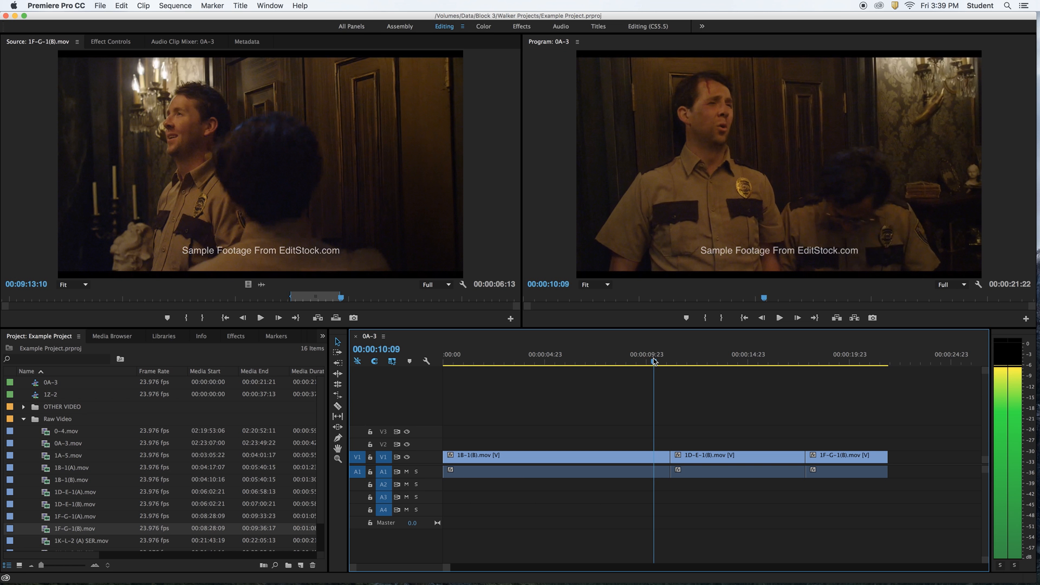
{"action": "key", "text": "Right"}
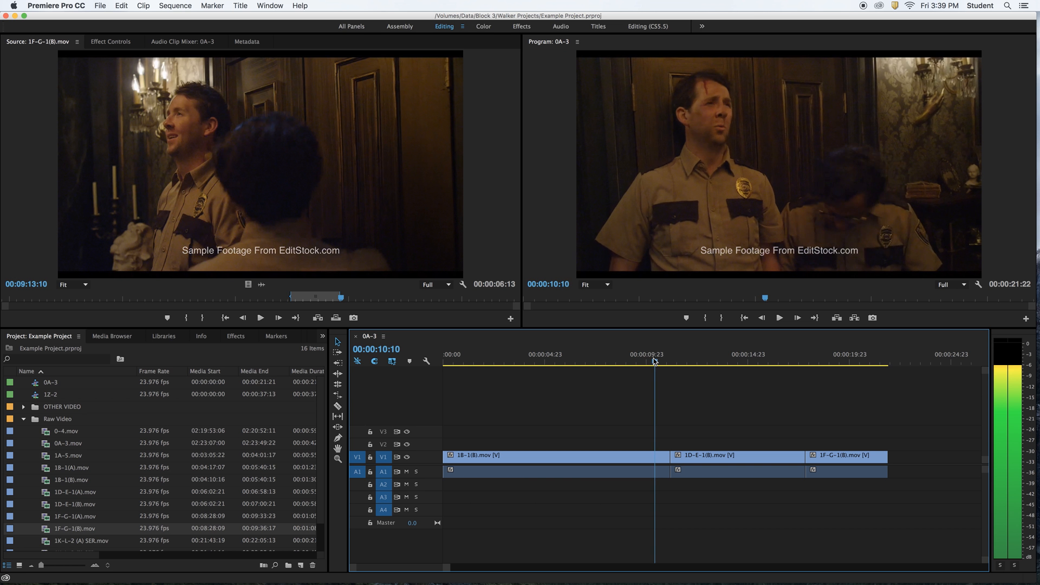
{"action": "key", "text": "Right"}
{"action": "key", "text": "Right"}
{"action": "left_click", "coordinate": [653, 360]}
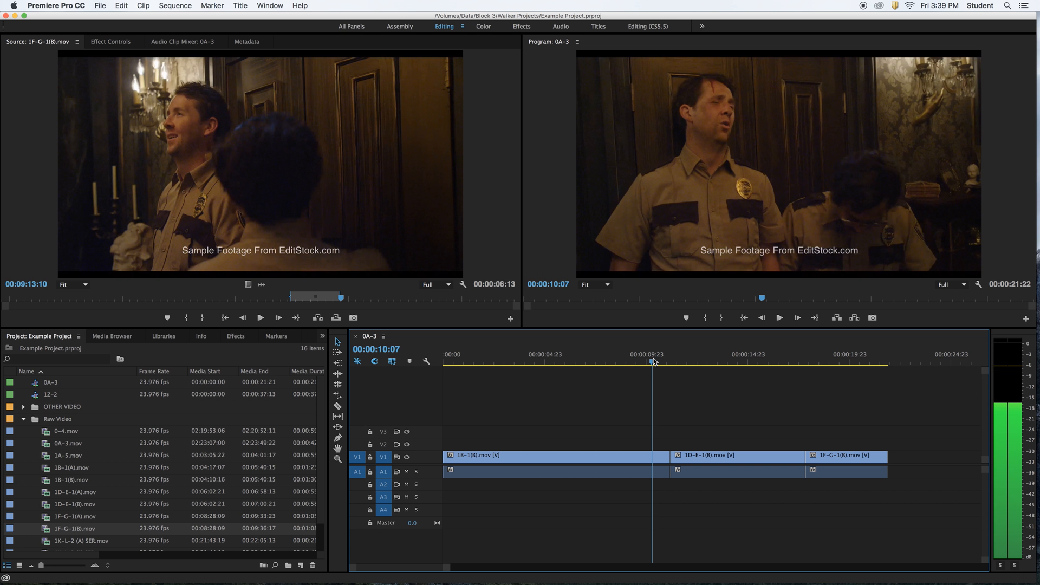
{"action": "key", "text": "Left"}
{"action": "key", "text": "Left"}
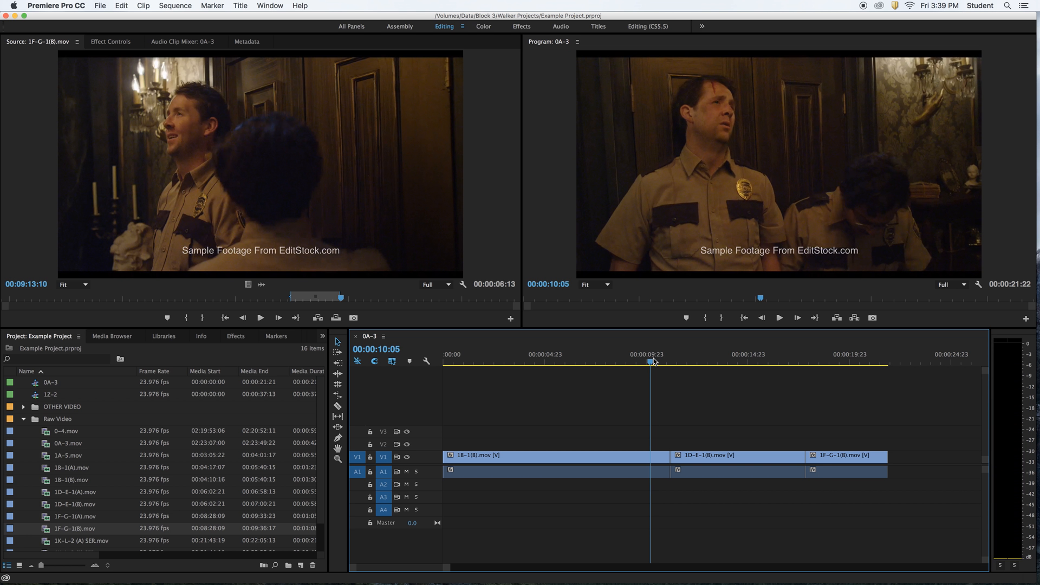
{"action": "key", "text": "Left"}
{"action": "key", "text": "Left"}
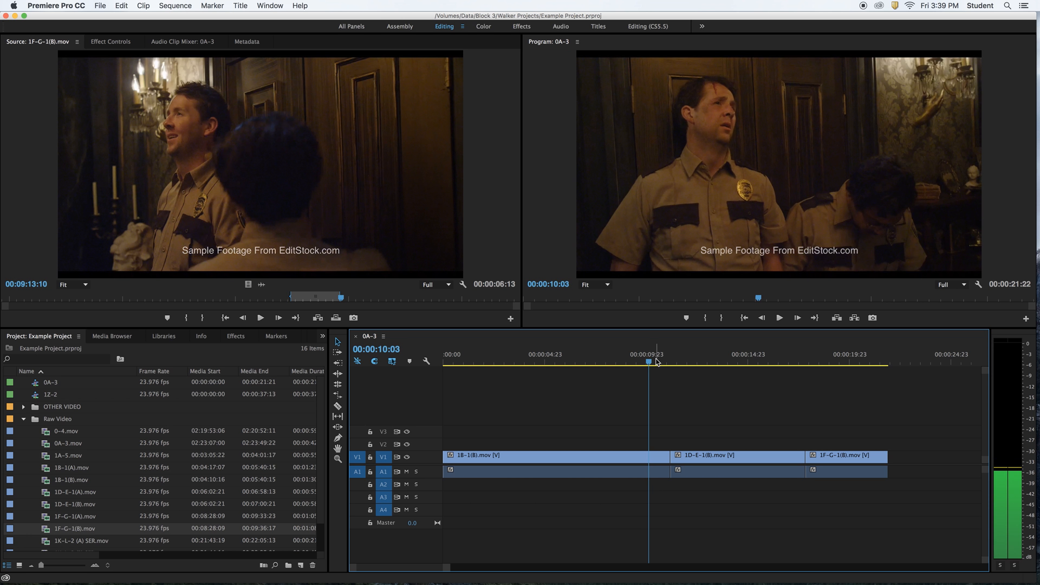
{"action": "key", "text": "Left"}
Replay the 1B-1(B) clip from 00:00:08:18 and step back to the frame at 00:00:10:06.
{"action": "left_click_drag", "start_coordinate": [644, 364], "coordinate": [621, 367]}
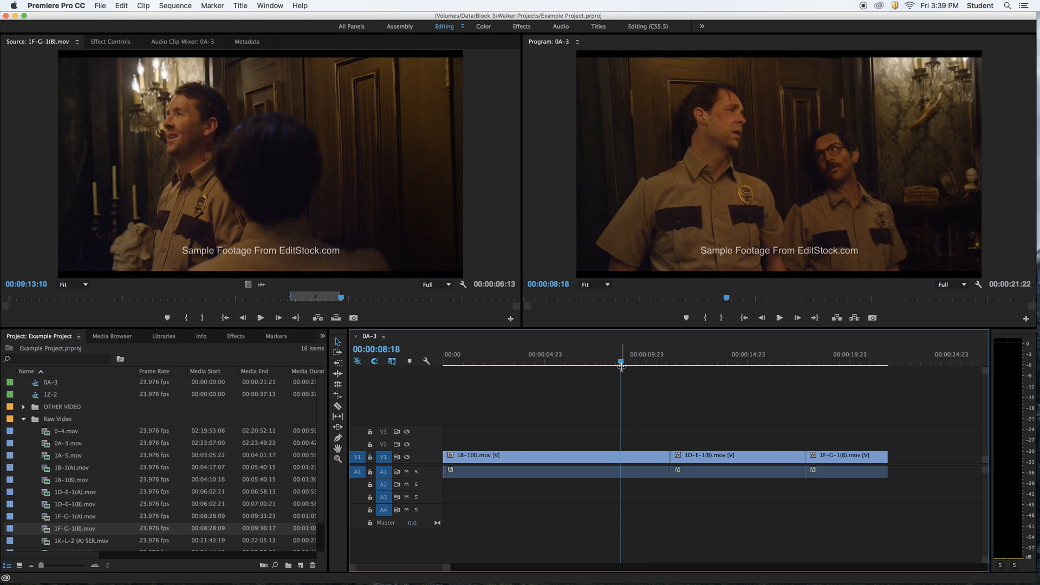
{"action": "key", "text": "space"}
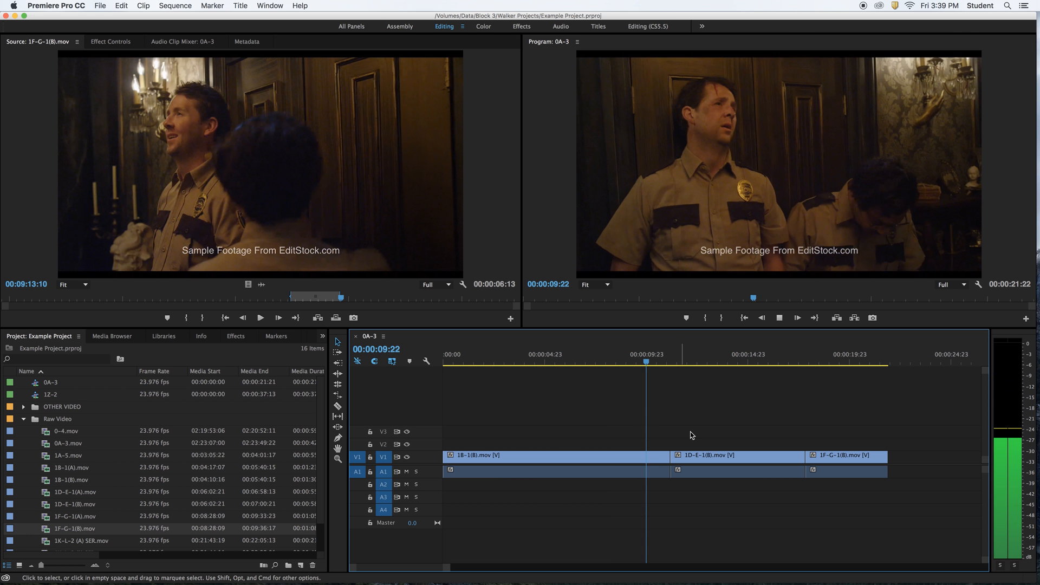
{"action": "key", "text": "space"}
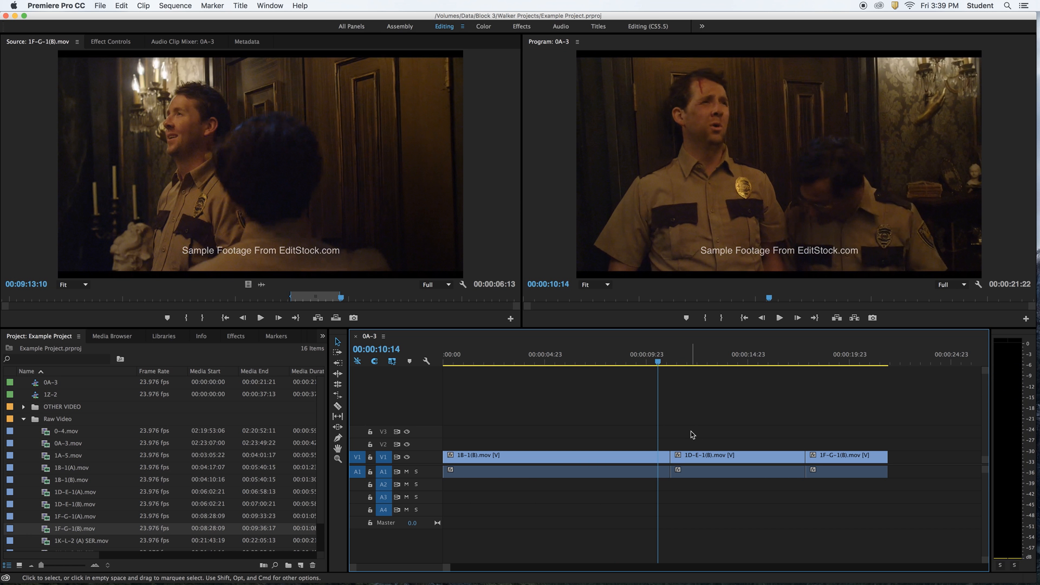
{"action": "key", "text": "Left"}
{"action": "key", "text": "Left"}
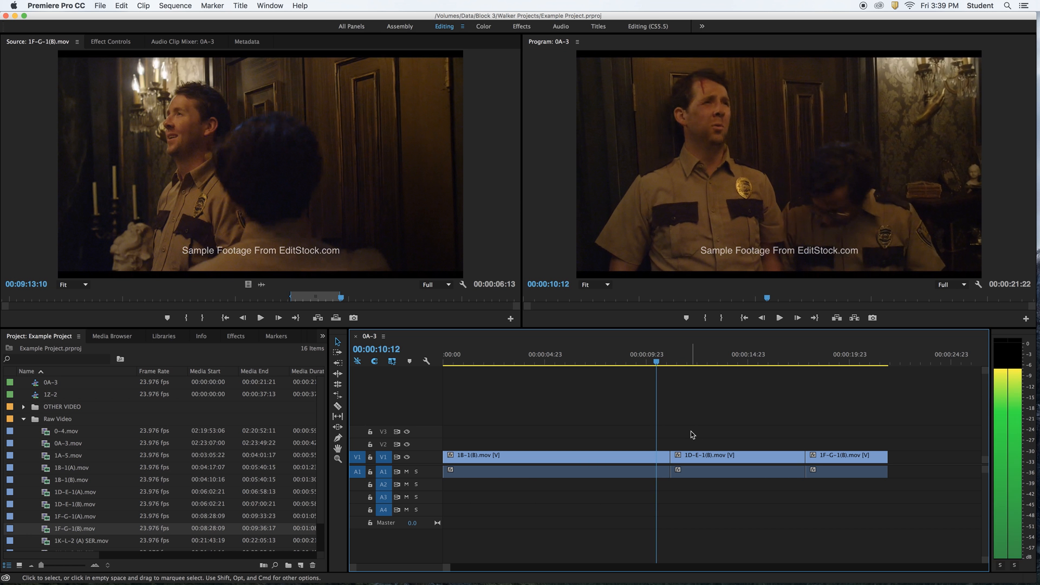
{"action": "key", "text": "Left"}
{"action": "key", "text": "Left"}
{"action": "key", "text": "Left"}
{"action": "key", "text": "Left"}
{"action": "key", "text": "Left"}
{"action": "key", "text": "Left"}
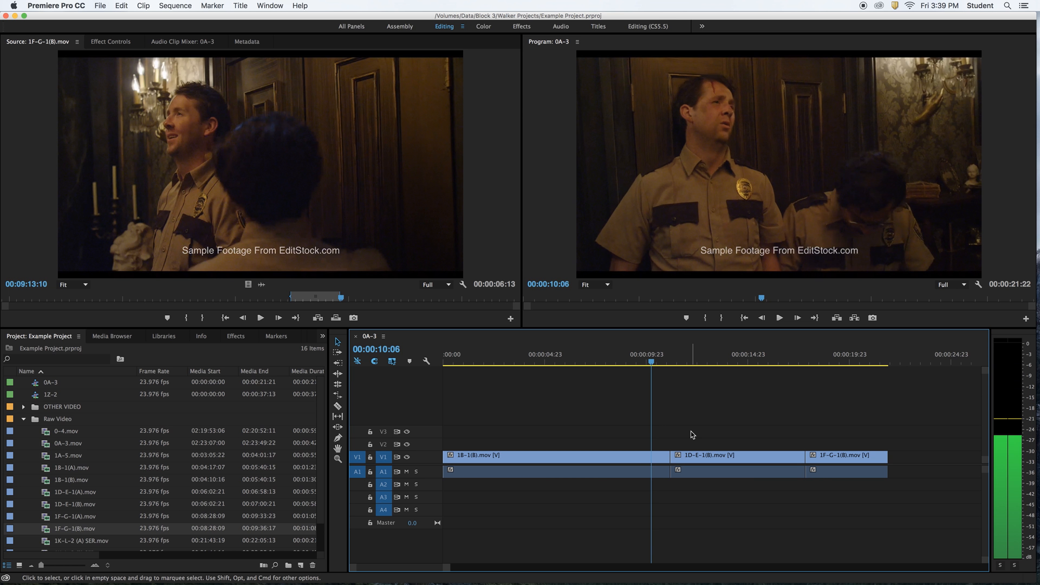
Step frame by frame to 00:00:10:04 and trim the end of the 1B-1(B) clip to that frame.
{"action": "key", "text": "Left"}
{"action": "key", "text": "Right"}
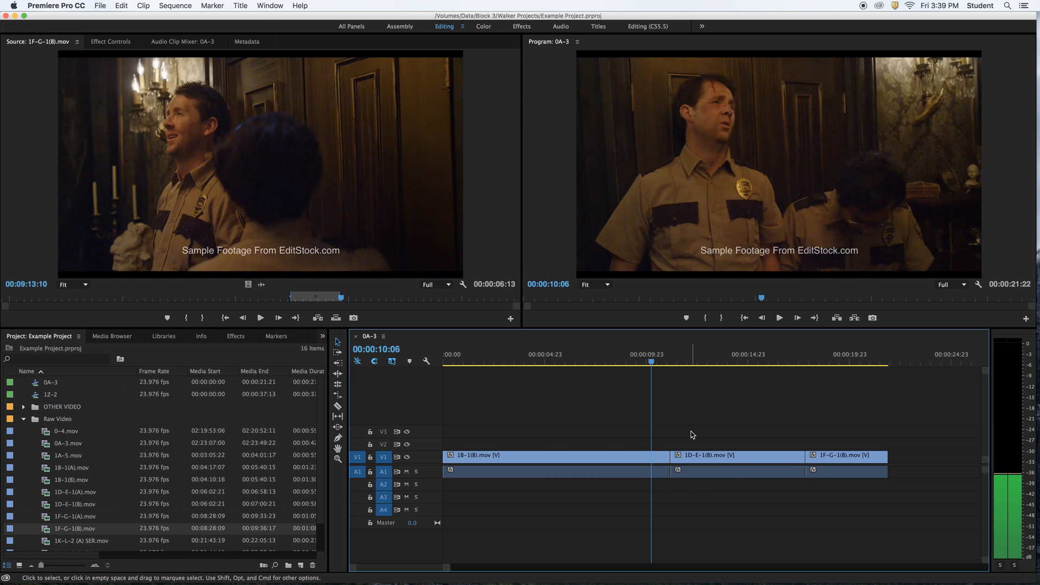
{"action": "key", "text": "Right"}
{"action": "key", "text": "Right"}
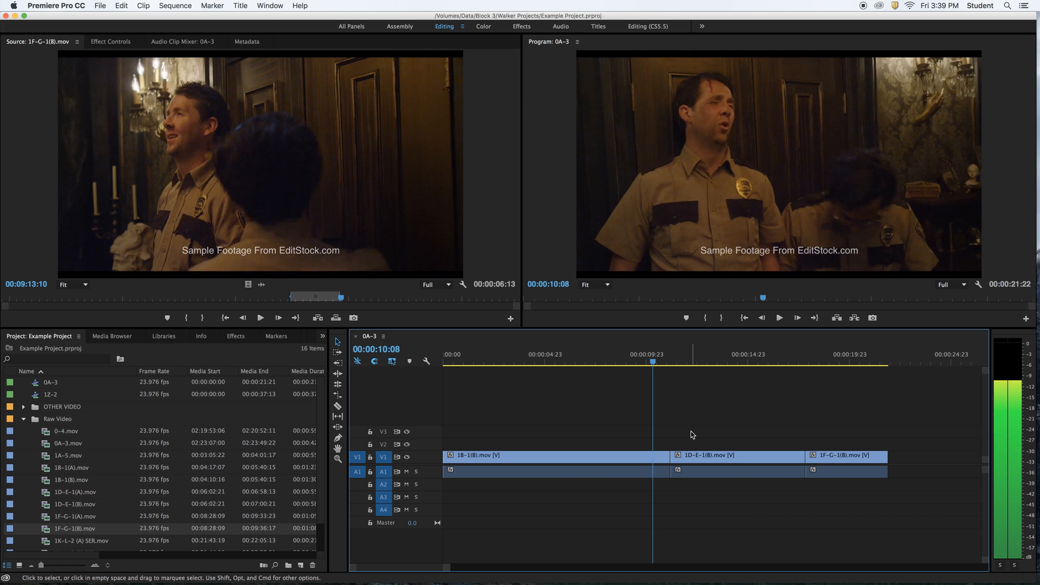
{"action": "key", "text": "Left"}
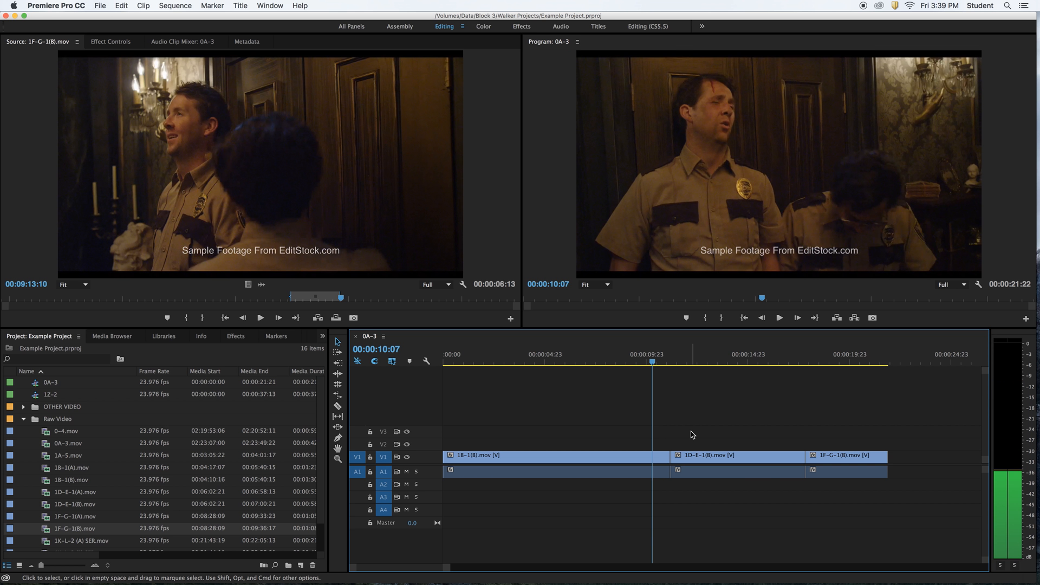
{"action": "key", "text": "Left"}
{"action": "key", "text": "Left"}
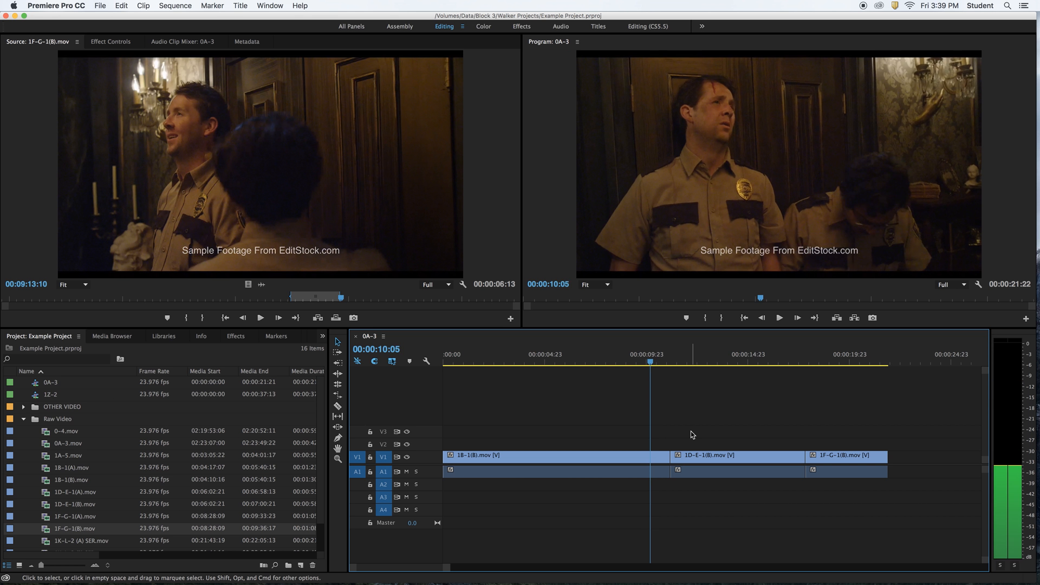
{"action": "key", "text": "Left"}
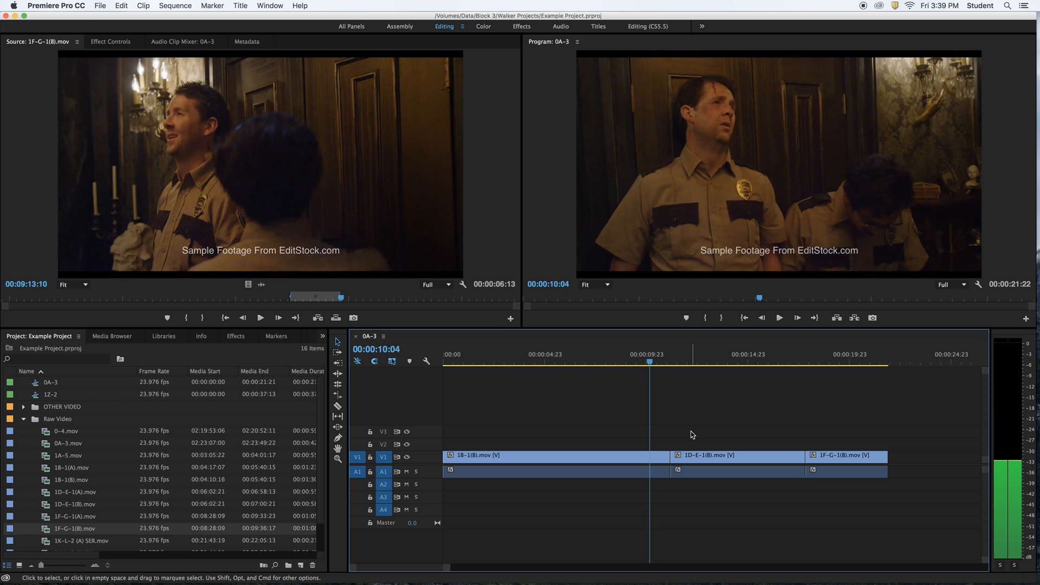
{"action": "left_click", "coordinate": [657, 468]}
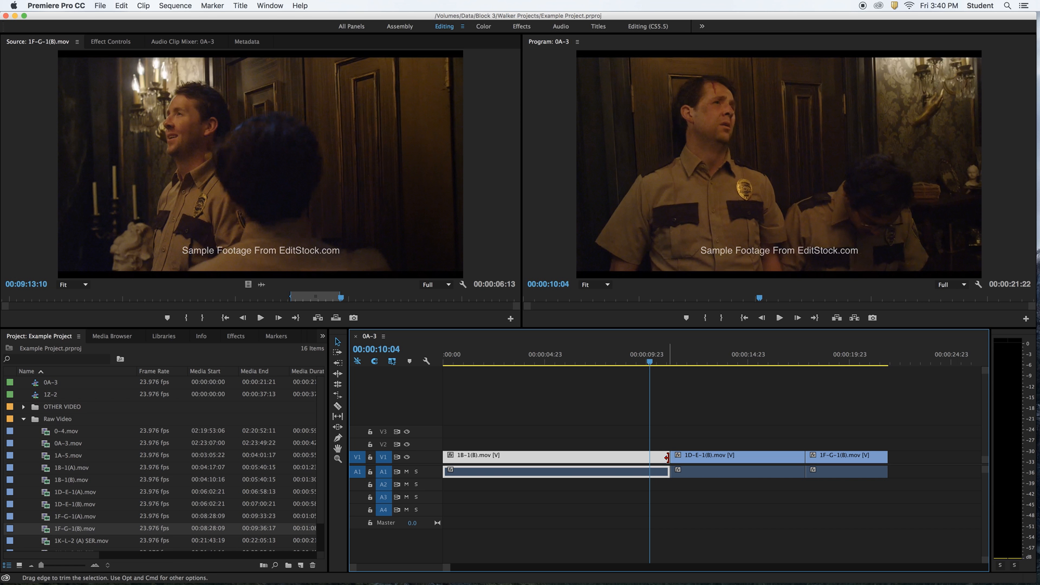
{"action": "left_click_drag", "start_coordinate": [667, 458], "coordinate": [645, 473]}
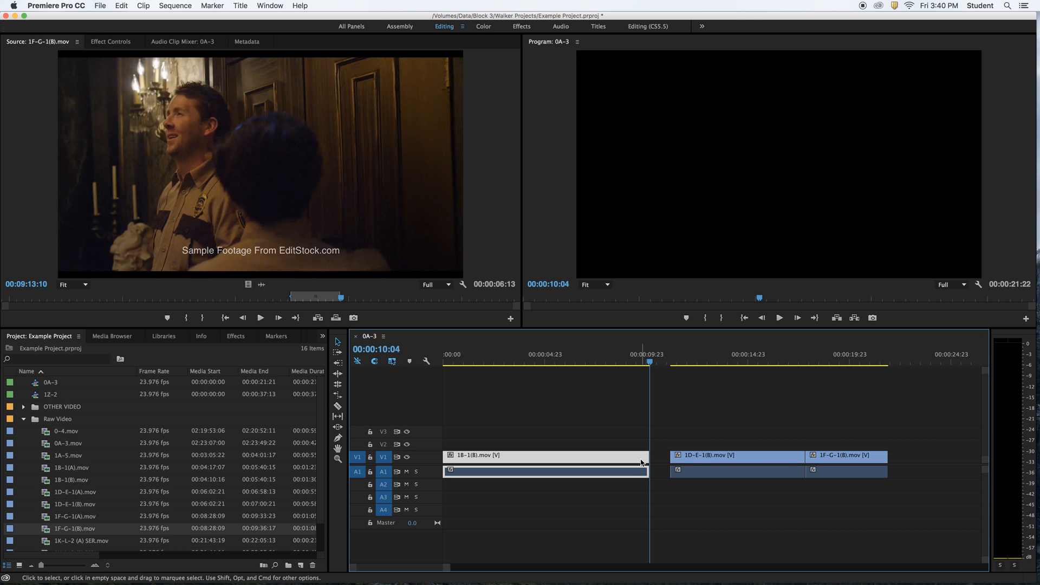
Replay the trimmed end of the 1B-1(B) clip from 00:00:08:18, checking its new out point.
{"action": "left_click", "coordinate": [621, 358]}
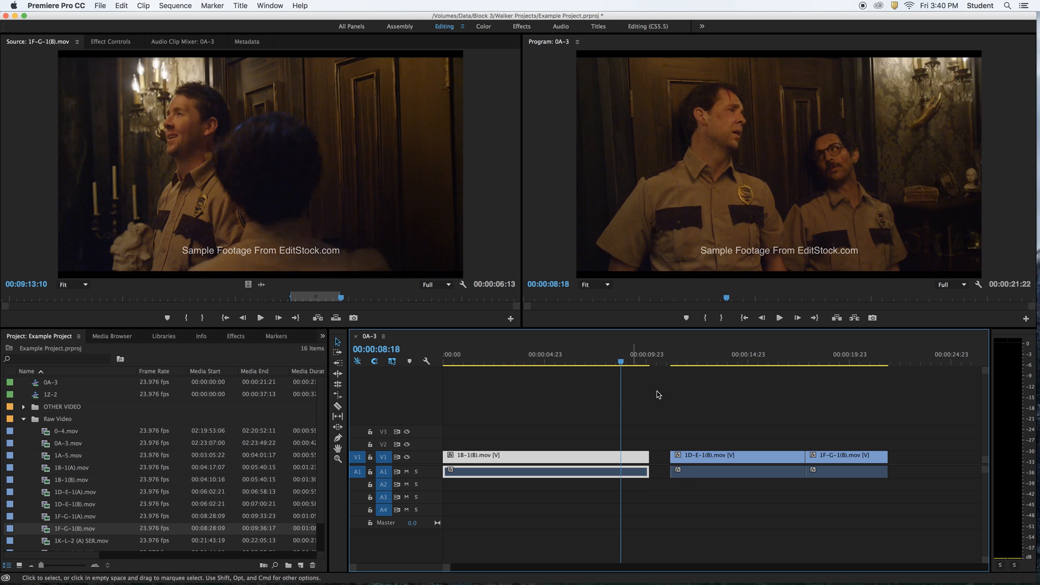
{"action": "left_click", "coordinate": [658, 394]}
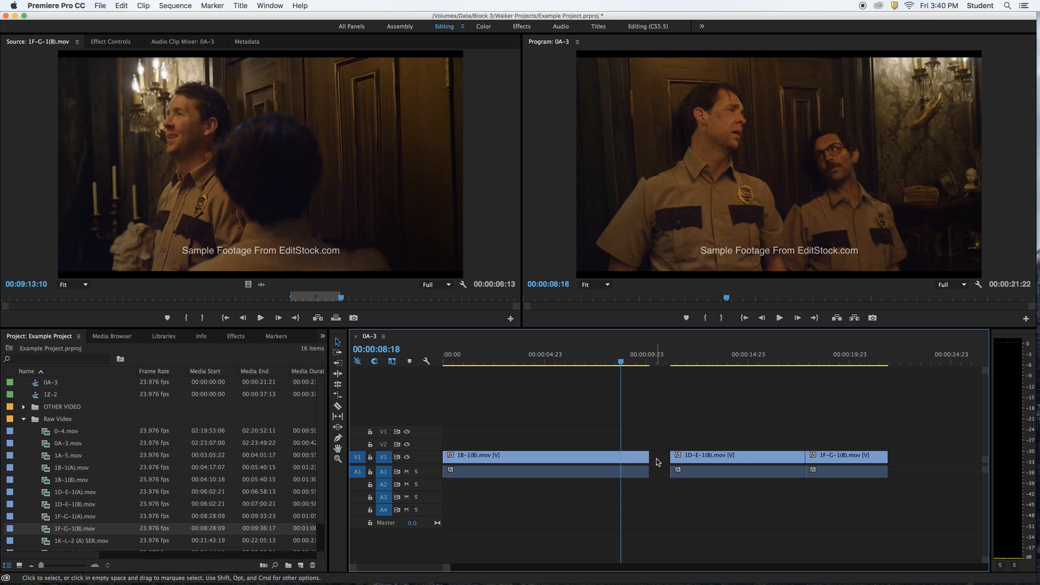
{"action": "key", "text": "space"}
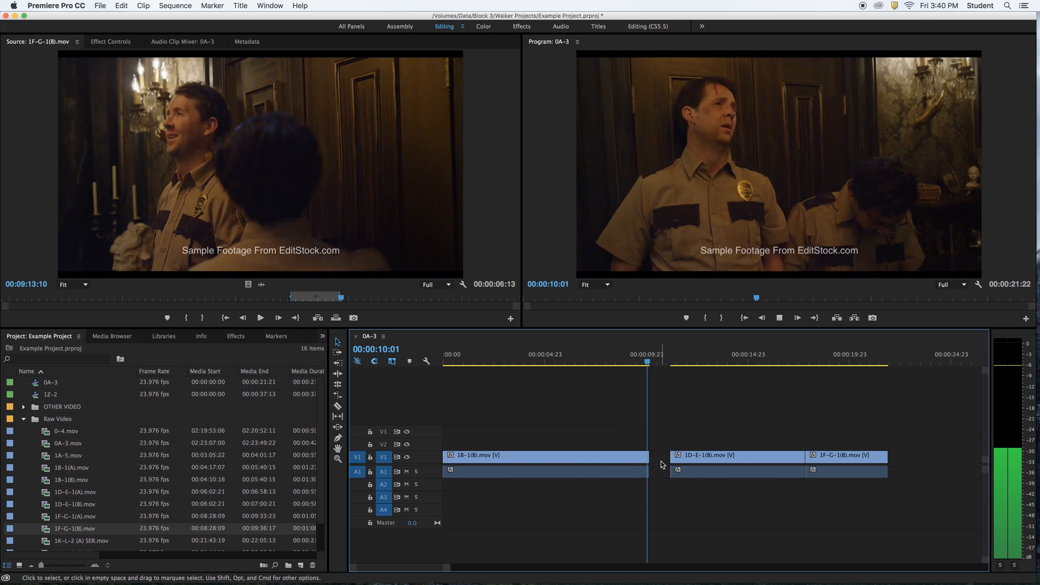
{"action": "key", "text": "space"}
Move the 1D-E-1(B) clip against the end of the 1B-1(B) clip, closing the gap between them.
{"action": "left_click", "coordinate": [700, 463]}
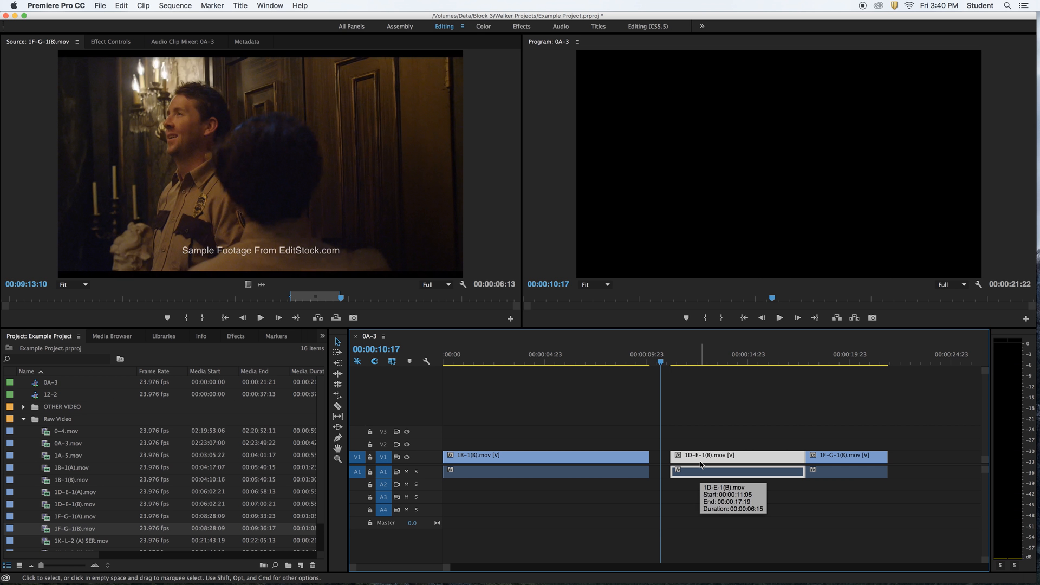
{"action": "key", "text": "space"}
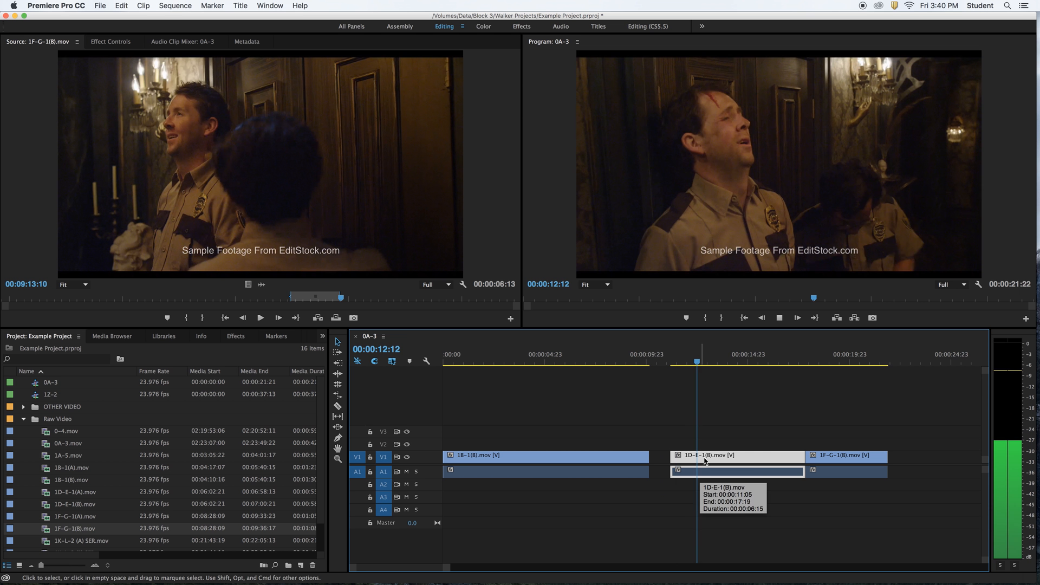
{"action": "left_click", "coordinate": [702, 365]}
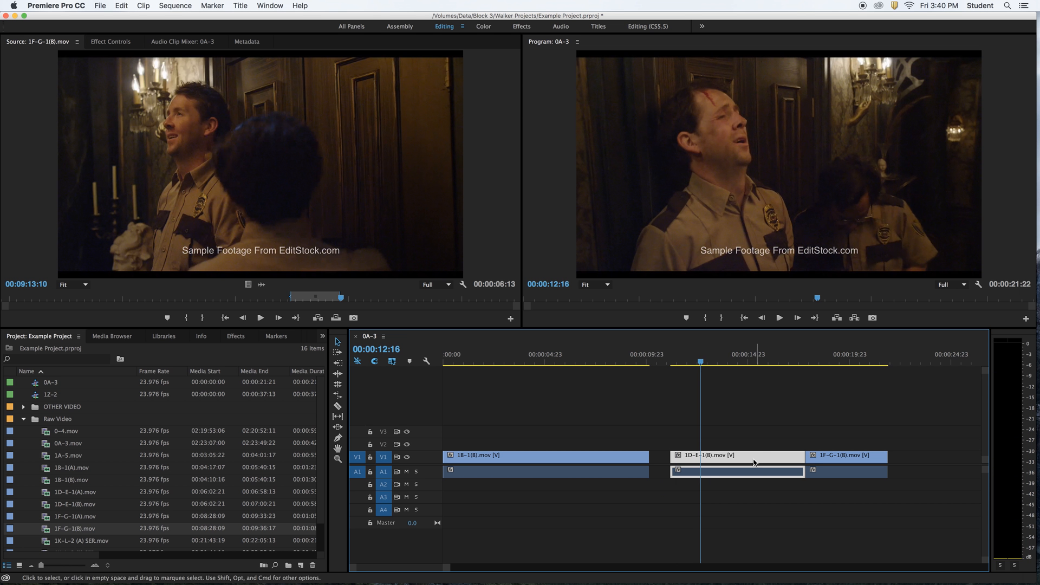
{"action": "left_click_drag", "start_coordinate": [755, 462], "coordinate": [739, 465]}
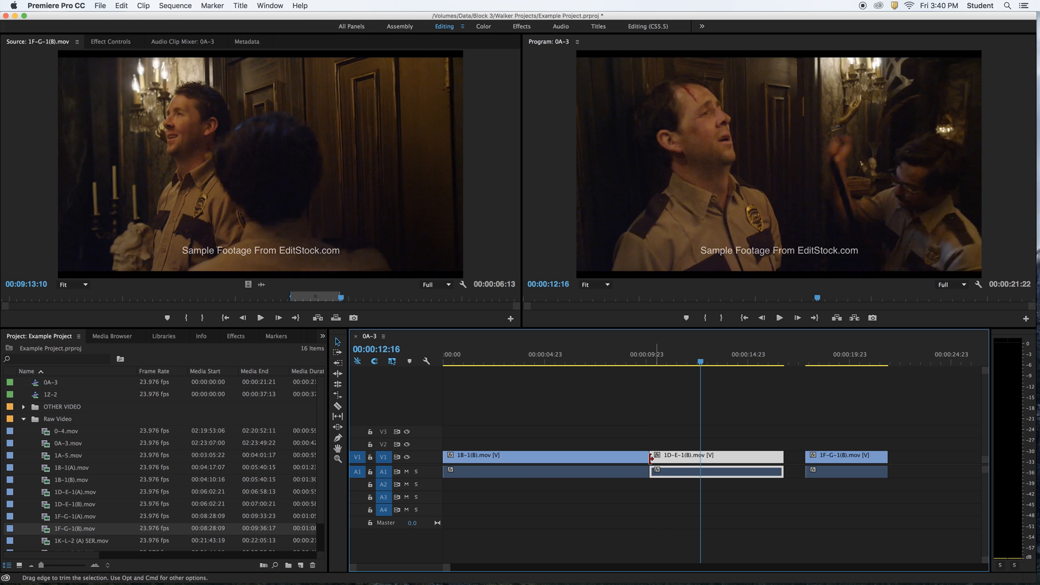
Replay the cut between the 1B-1(B) and 1D-E-1(B) clips from 00:00:08:18 and again from 00:00:07:18.
{"action": "left_click", "coordinate": [621, 361]}
{"action": "key", "text": "space"}
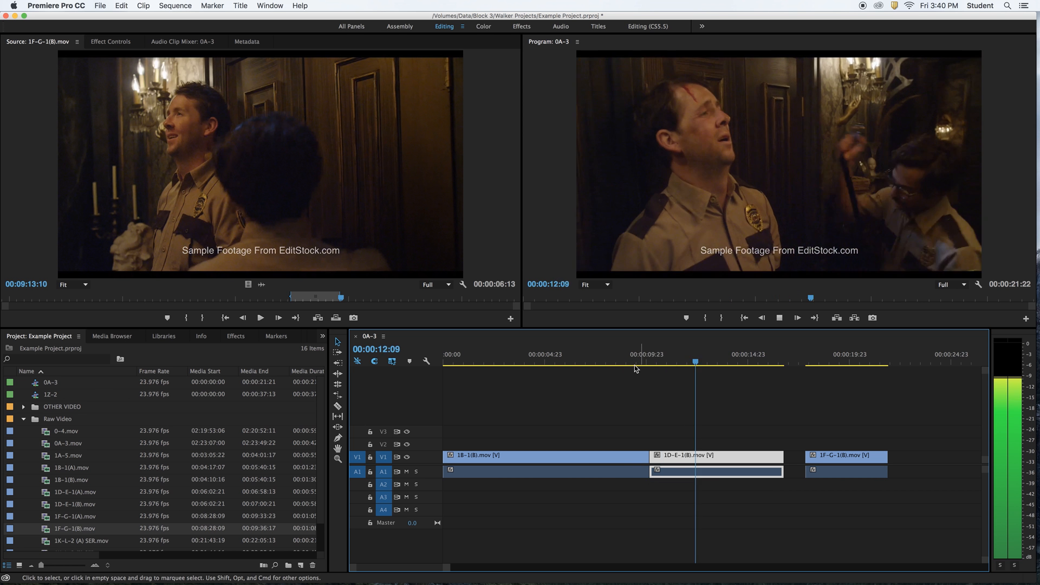
{"action": "key", "text": "space"}
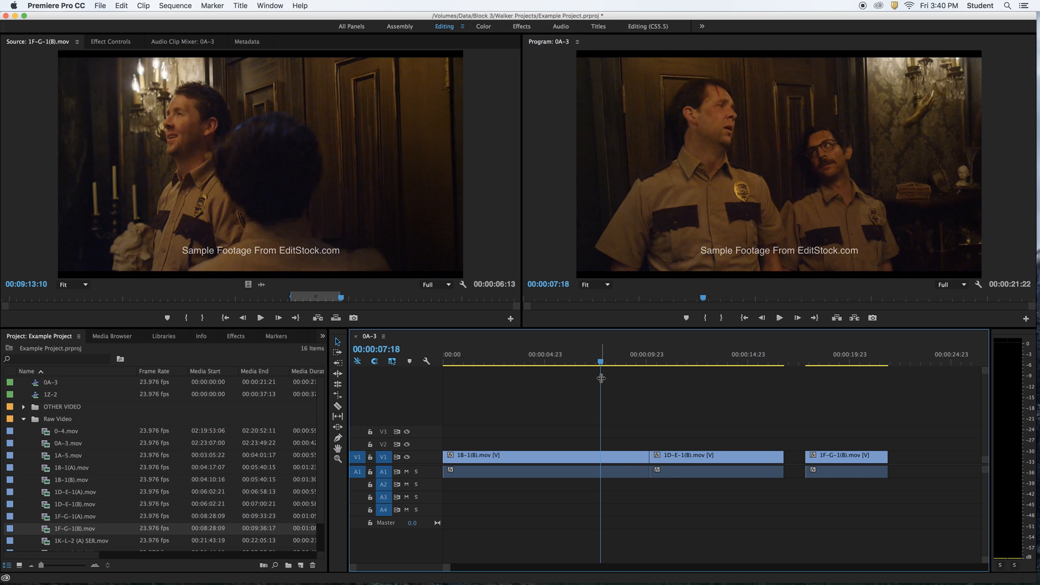
{"action": "left_click", "coordinate": [626, 460]}
{"action": "left_click", "coordinate": [684, 420]}
{"action": "key", "text": "space"}
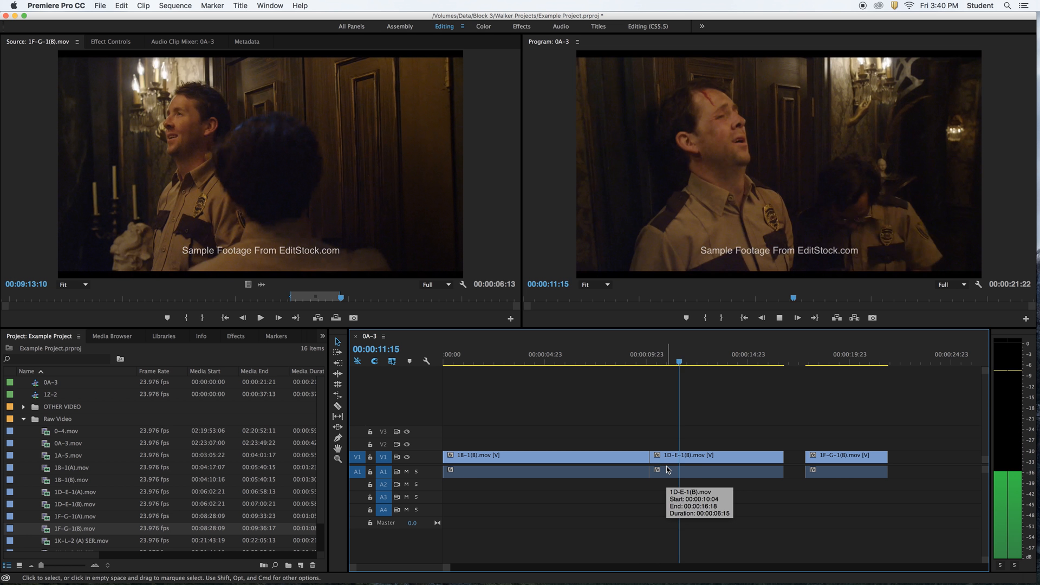
{"action": "key", "text": "space"}
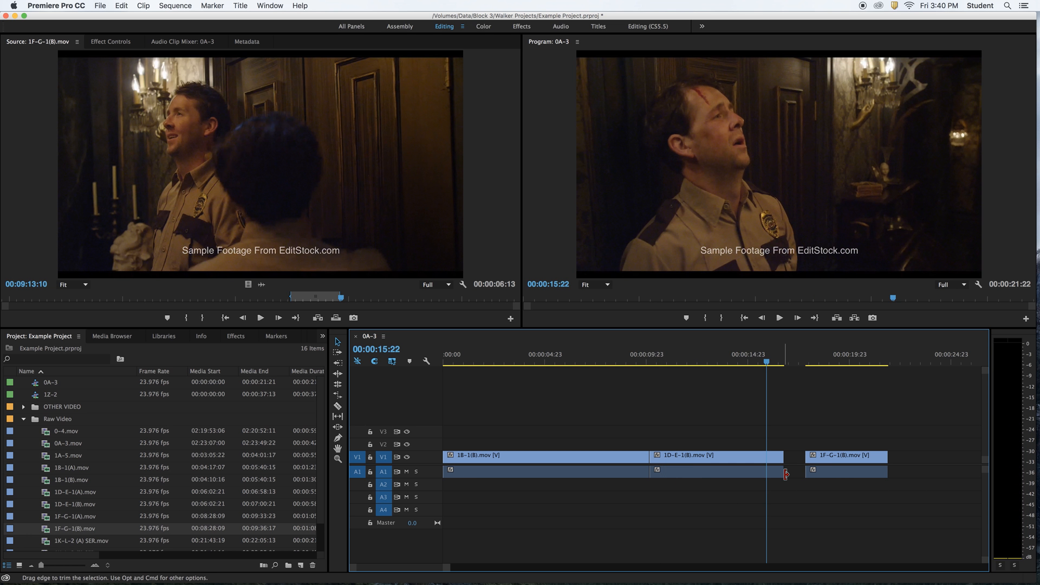
Move the 1F-G-1(B) clip about three seconds later and extend the end of the 1D-E-1(B) clip to about 00:00:20.
{"action": "key", "text": "space"}
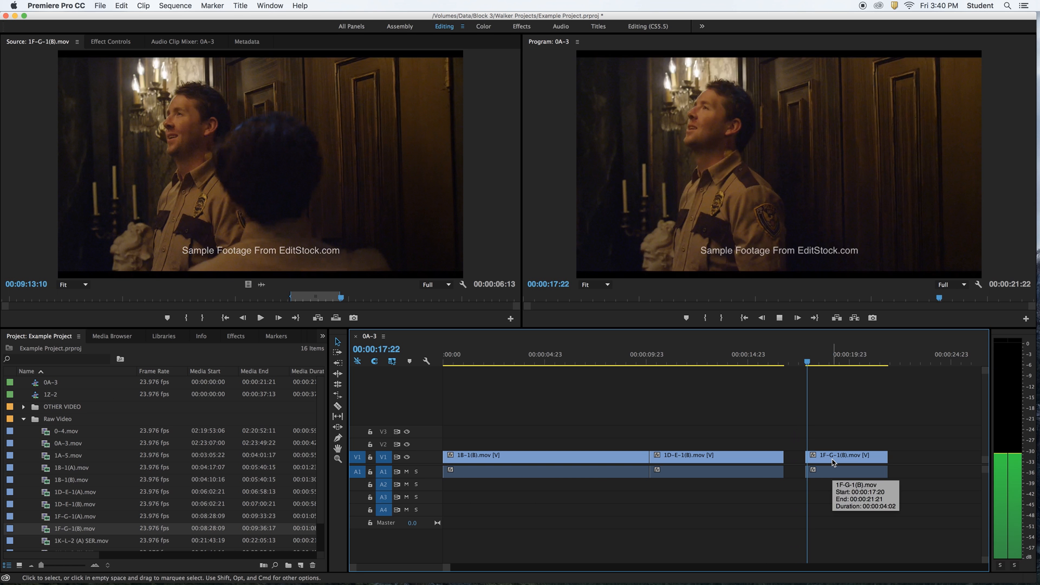
{"action": "left_click_drag", "start_coordinate": [858, 462], "coordinate": [922, 464]}
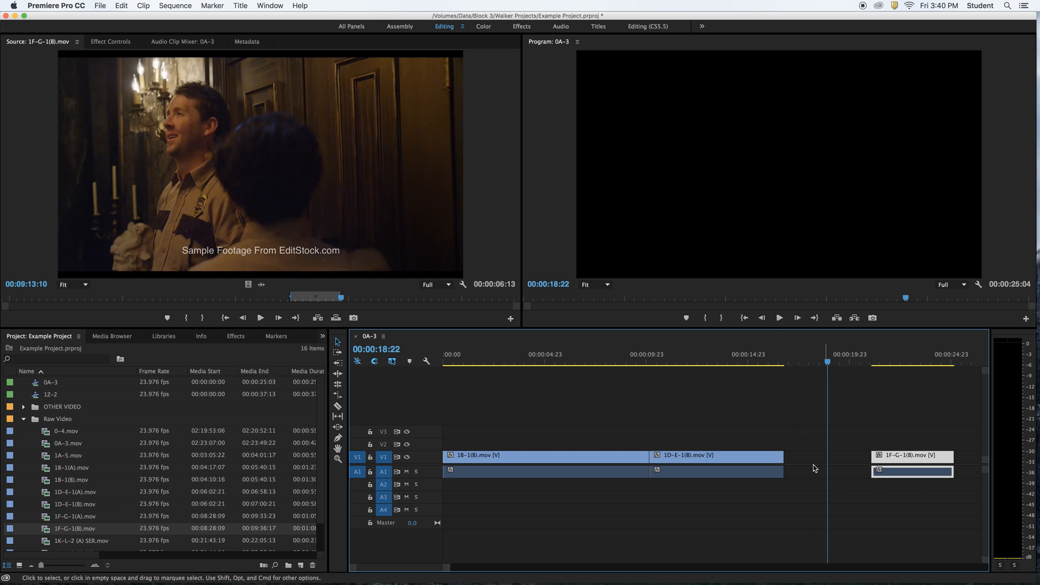
{"action": "left_click", "coordinate": [782, 469]}
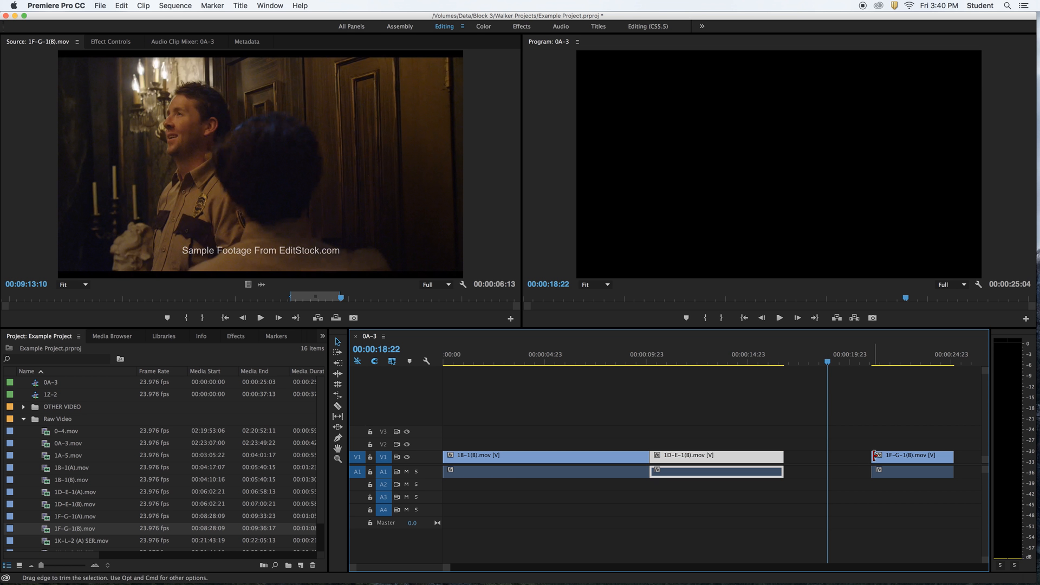
{"action": "left_click", "coordinate": [765, 361]}
{"action": "key", "text": "space"}
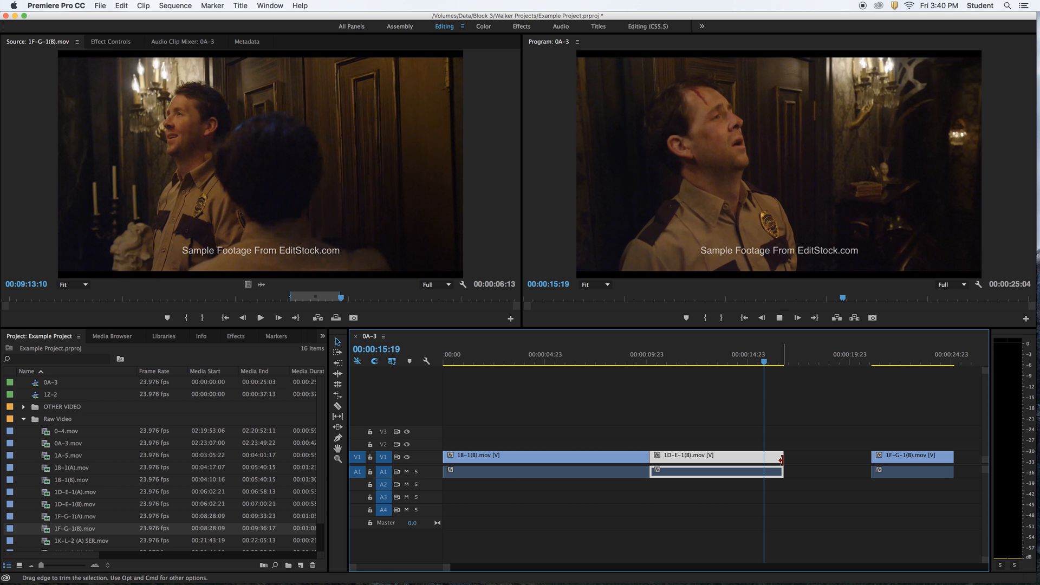
{"action": "key", "text": "space"}
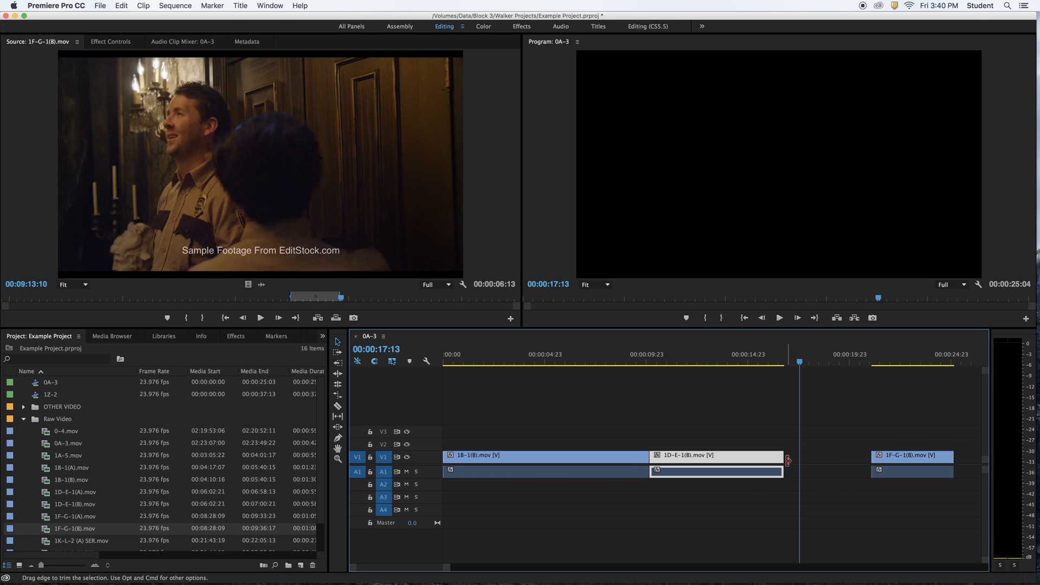
{"action": "left_click_drag", "start_coordinate": [788, 461], "coordinate": [854, 458]}
Replay the extended 1D-E-1(B) clip from 00:00:15:13 and step back frame by frame to 00:00:16:13 to find its out point.
{"action": "left_click", "coordinate": [759, 360]}
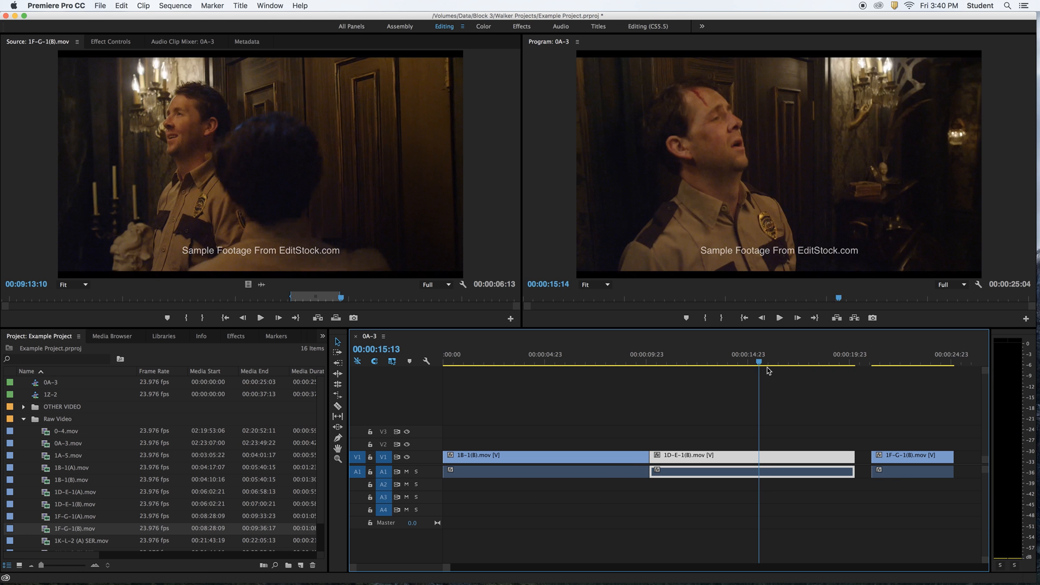
{"action": "key", "text": "space"}
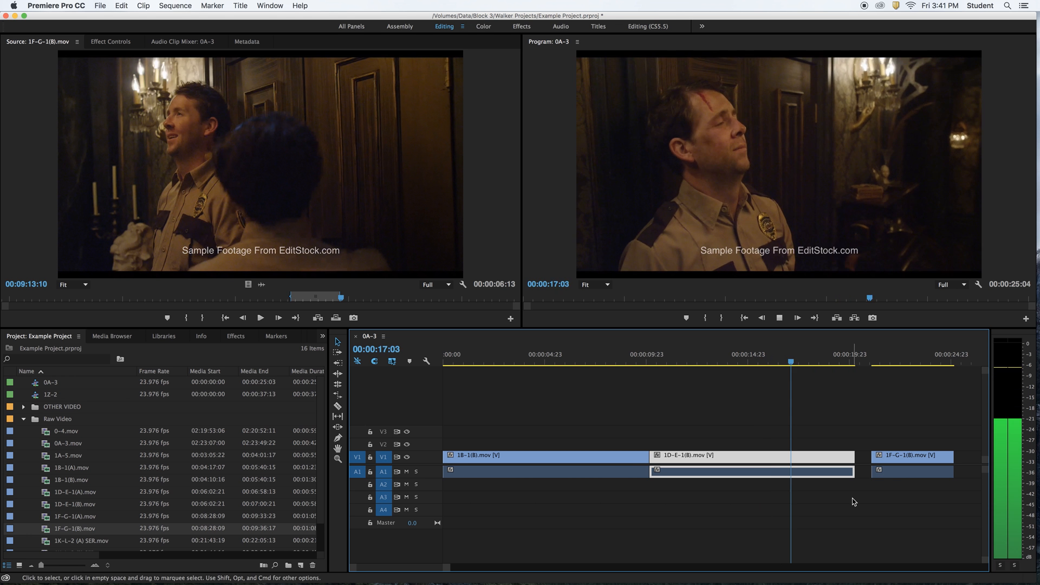
{"action": "key", "text": "space"}
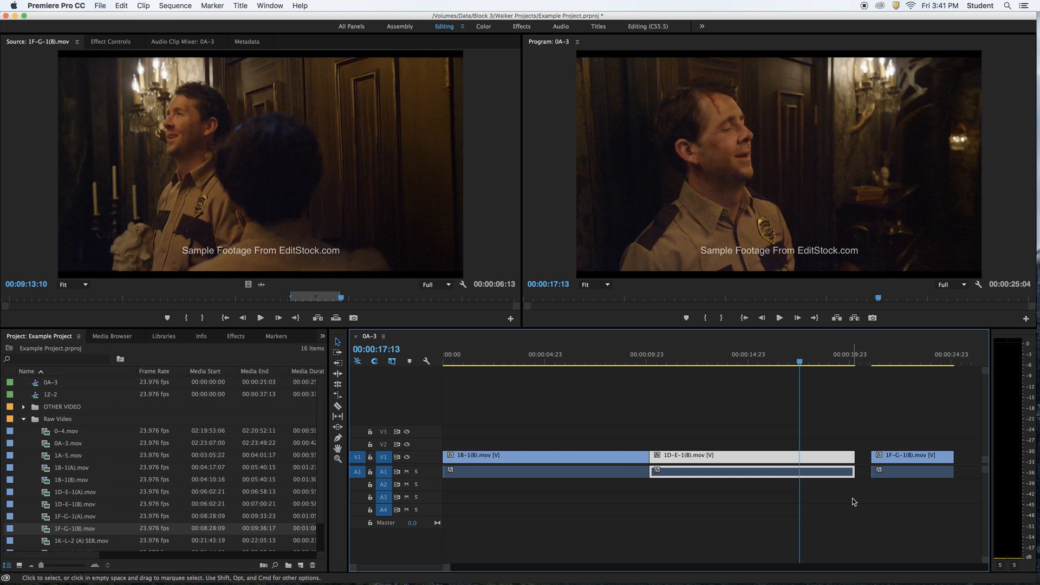
{"action": "key", "text": "Left"}
{"action": "key", "text": "Left"}
{"action": "key", "text": "Left"}
{"action": "key", "text": "Left"}
{"action": "key", "text": "Left"}
{"action": "key", "text": "Left"}
{"action": "key", "text": "Left"}
{"action": "key", "text": "Left"}
{"action": "key", "text": "Left"}
{"action": "key", "text": "Left"}
{"action": "key", "text": "Left"}
{"action": "key", "text": "Left"}
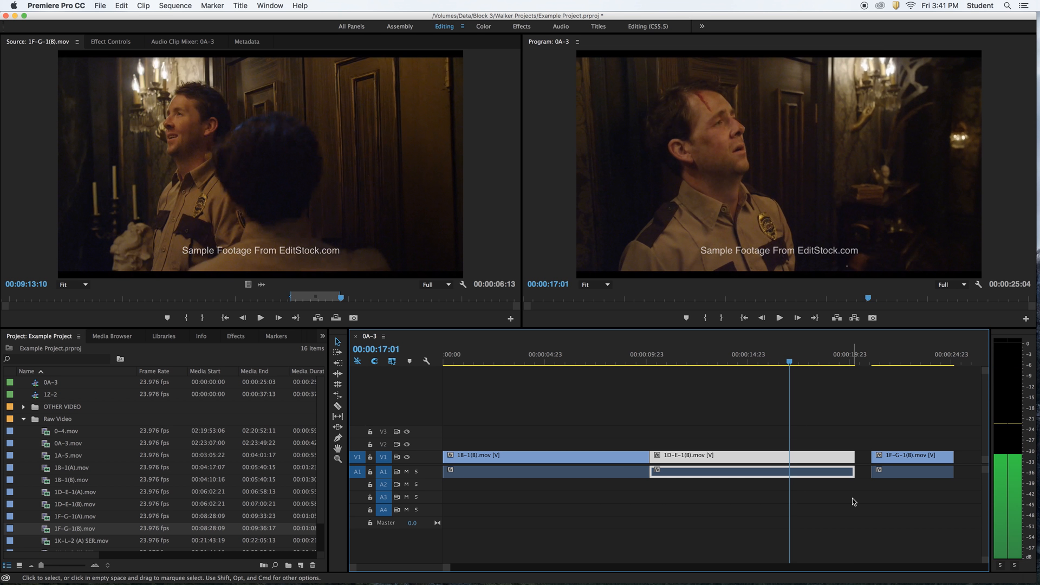
{"action": "key", "text": "Left"}
{"action": "key", "text": "Left"}
{"action": "key", "text": "Left"}
{"action": "key", "text": "Left"}
{"action": "key", "text": "Left"}
{"action": "key", "text": "Left"}
{"action": "key", "text": "Left"}
{"action": "key", "text": "Left"}
{"action": "key", "text": "Left"}
{"action": "key", "text": "Left"}
{"action": "key", "text": "Left"}
{"action": "key", "text": "Left"}
{"action": "key", "text": "Right"}
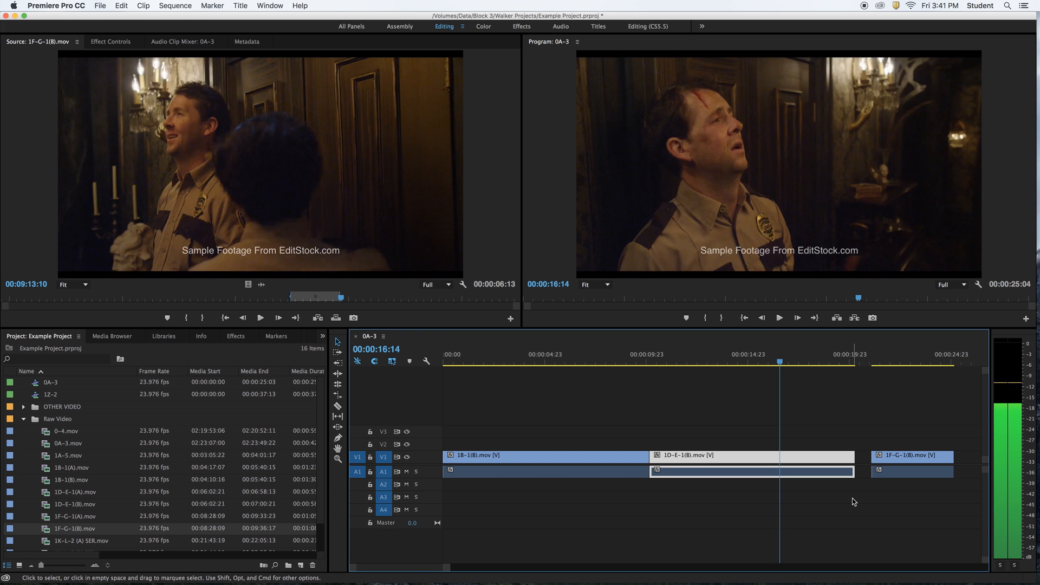
{"action": "key", "text": "Left"}
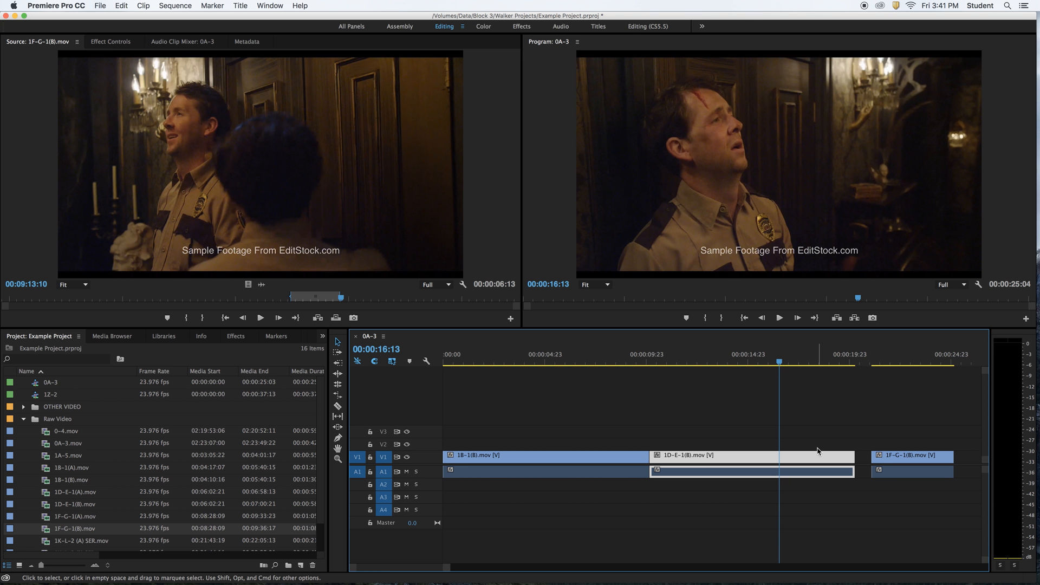
Trim the end of the 1D-E-1(B) clip to 00:00:17:08 and deselect it.
{"action": "key", "text": "space"}
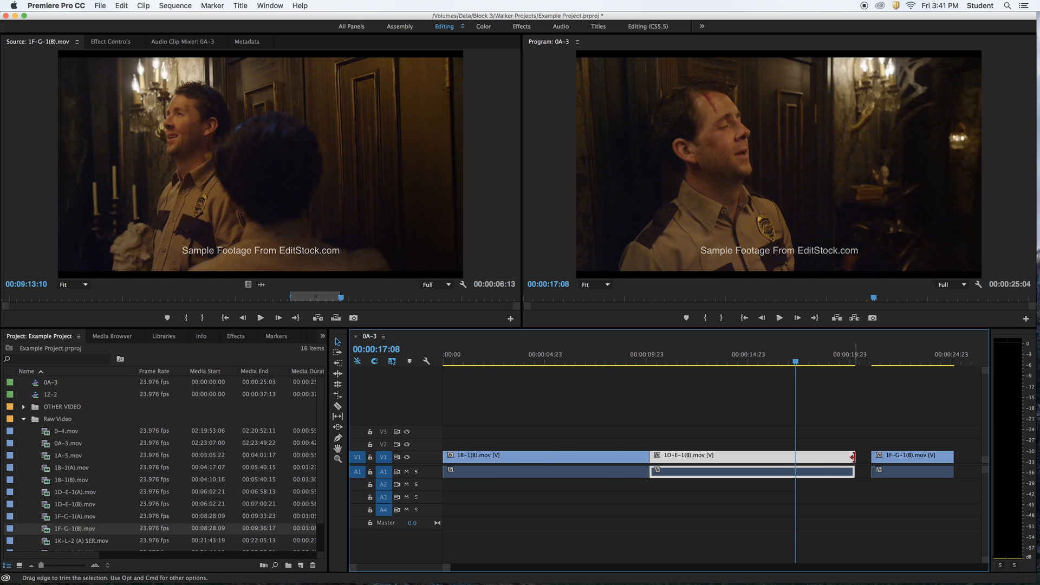
{"action": "left_click_drag", "start_coordinate": [853, 458], "coordinate": [790, 462]}
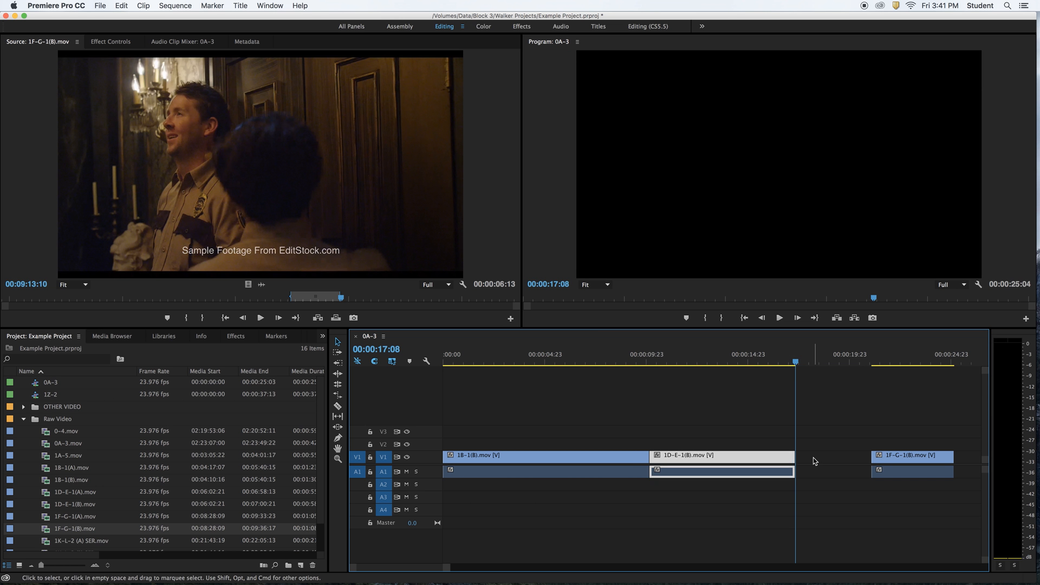
{"action": "left_click", "coordinate": [814, 460]}
Replay from 00:00:15:23 through the start of the 1F-G-1(B) clip and select that clip.
{"action": "left_click", "coordinate": [767, 358]}
{"action": "left_click", "coordinate": [829, 500]}
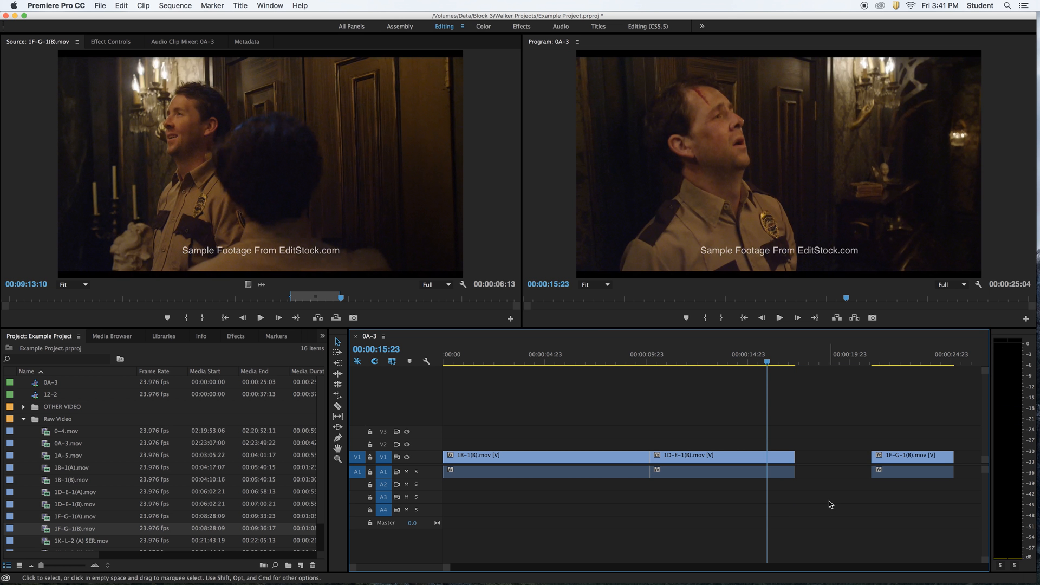
{"action": "key", "text": "space"}
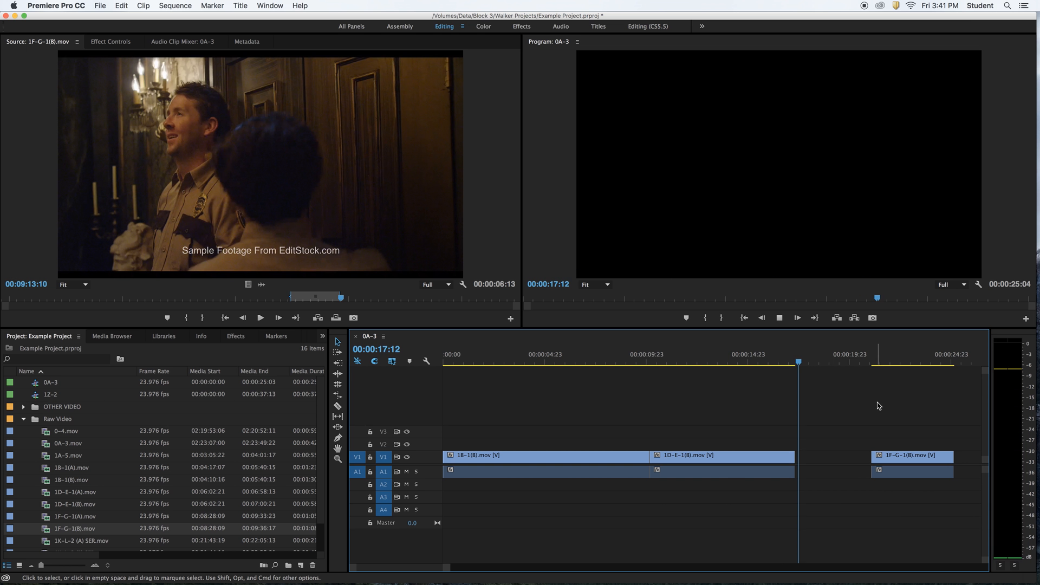
{"action": "key", "text": "space"}
{"action": "key", "text": "space"}
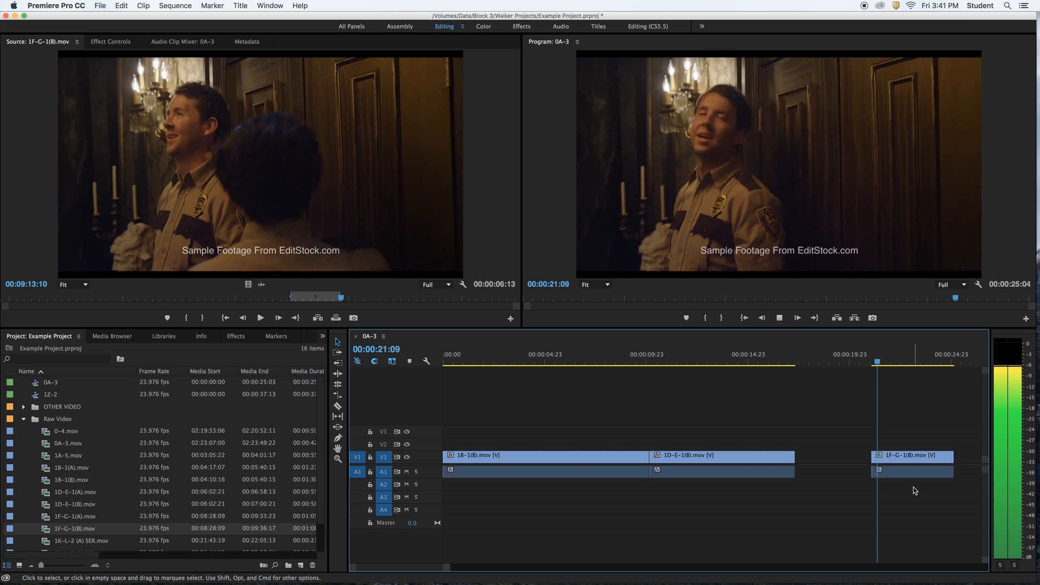
{"action": "key", "text": "space"}
{"action": "left_click", "coordinate": [919, 468]}
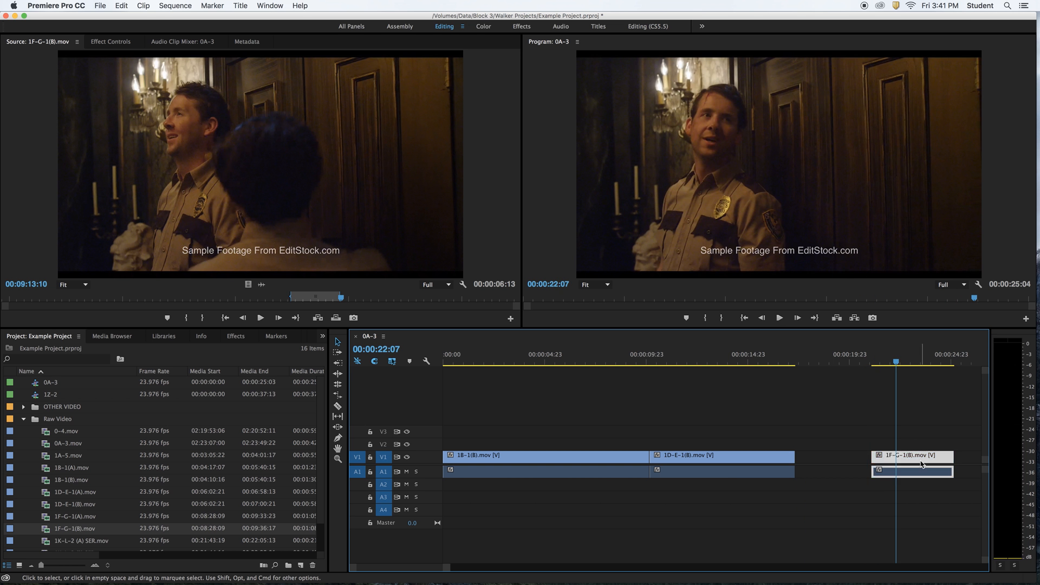
Move the 1F-G-1(B) clip earlier to butt against the end of the 1D-E-1(B) clip, closing the gap, and leave it deselected.
{"action": "left_click_drag", "start_coordinate": [922, 464], "coordinate": [792, 361]}
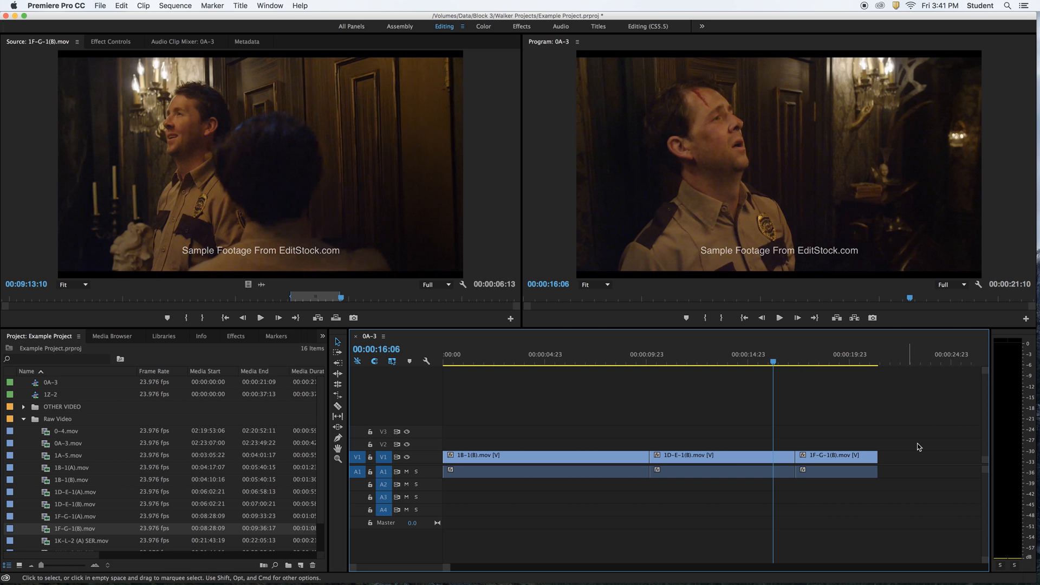
{"action": "left_click", "coordinate": [779, 459]}
{"action": "left_click", "coordinate": [865, 458]}
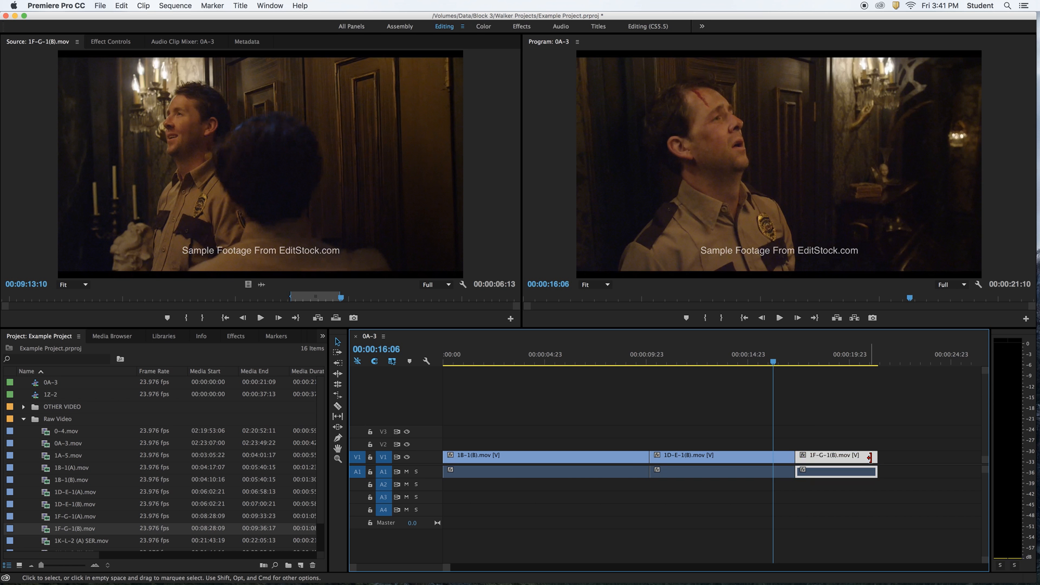
{"action": "left_click", "coordinate": [934, 449]}
Play the tightened cut from 00:00:16:06 to 00:00:20:23, and replay the sequence from 00:00:07:09 to its end.
{"action": "key", "text": "space"}
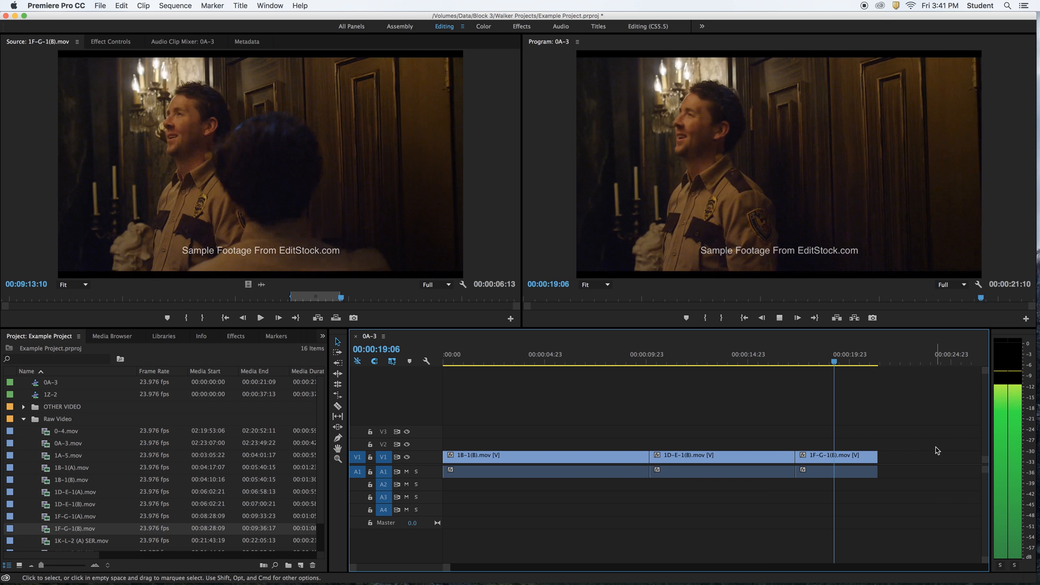
{"action": "key", "text": "space"}
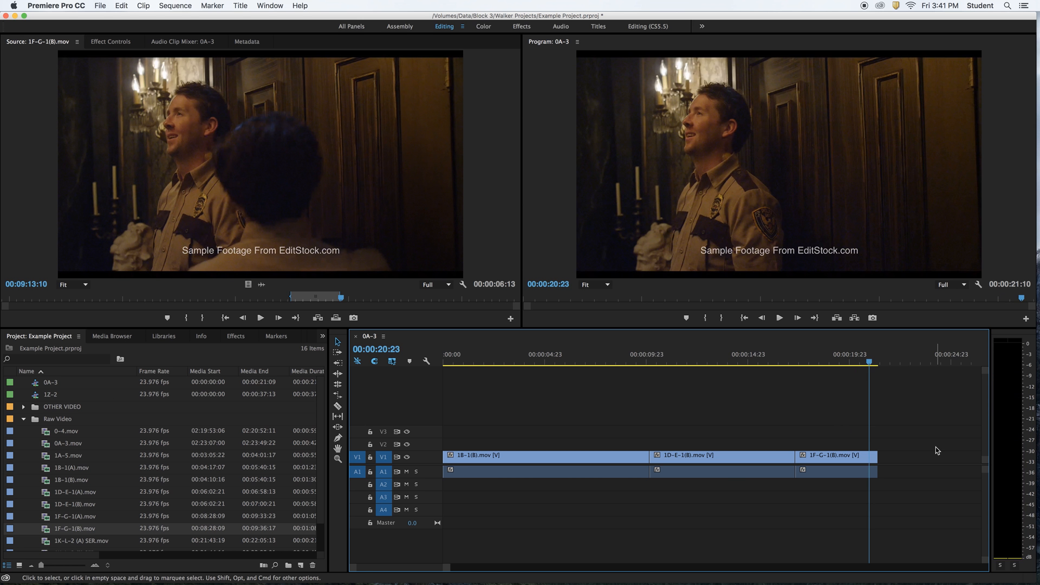
{"action": "left_click", "coordinate": [629, 362]}
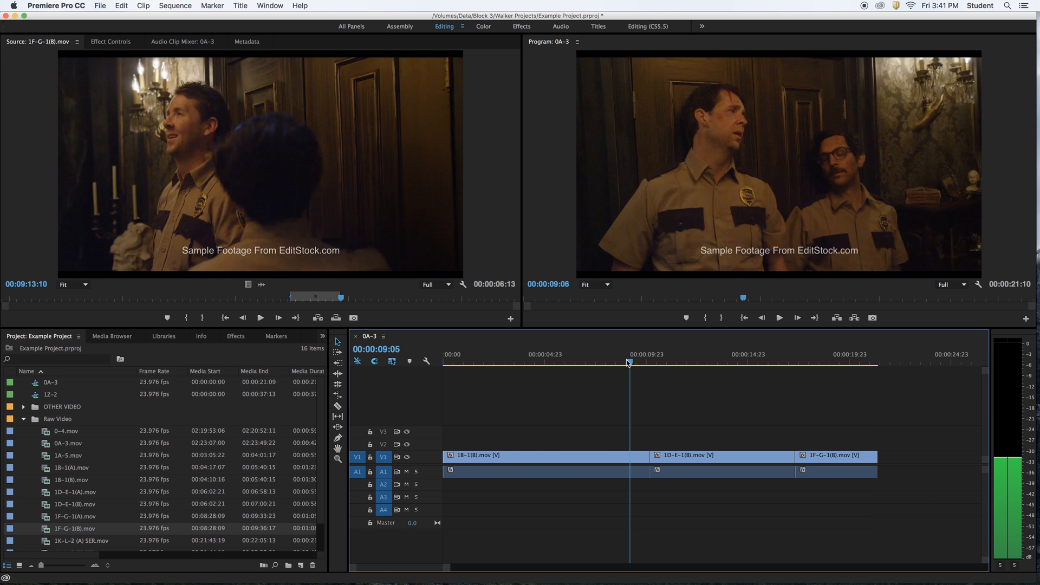
{"action": "left_click_drag", "start_coordinate": [629, 362], "coordinate": [594, 367]}
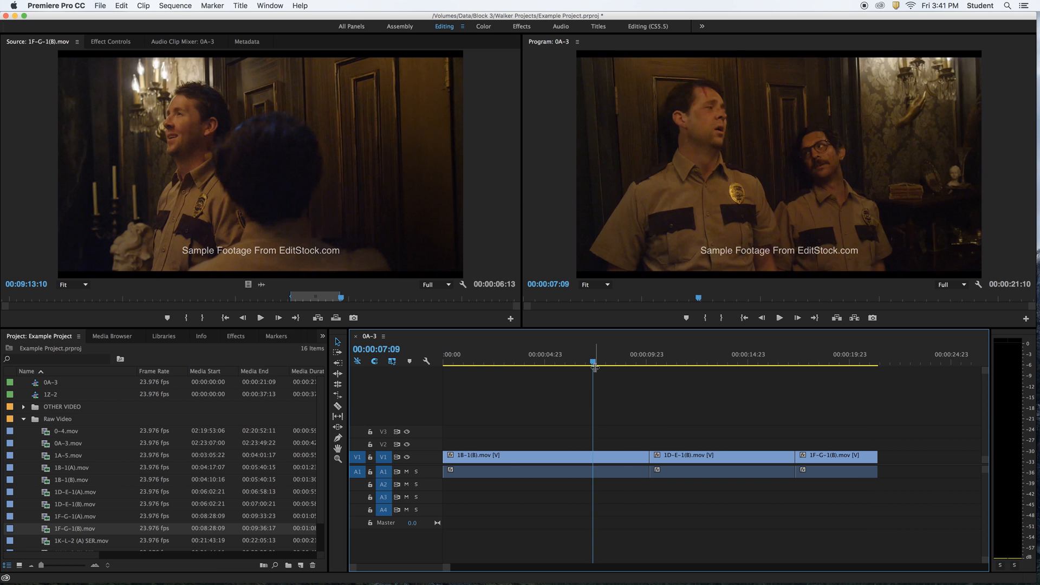
{"action": "key", "text": "space"}
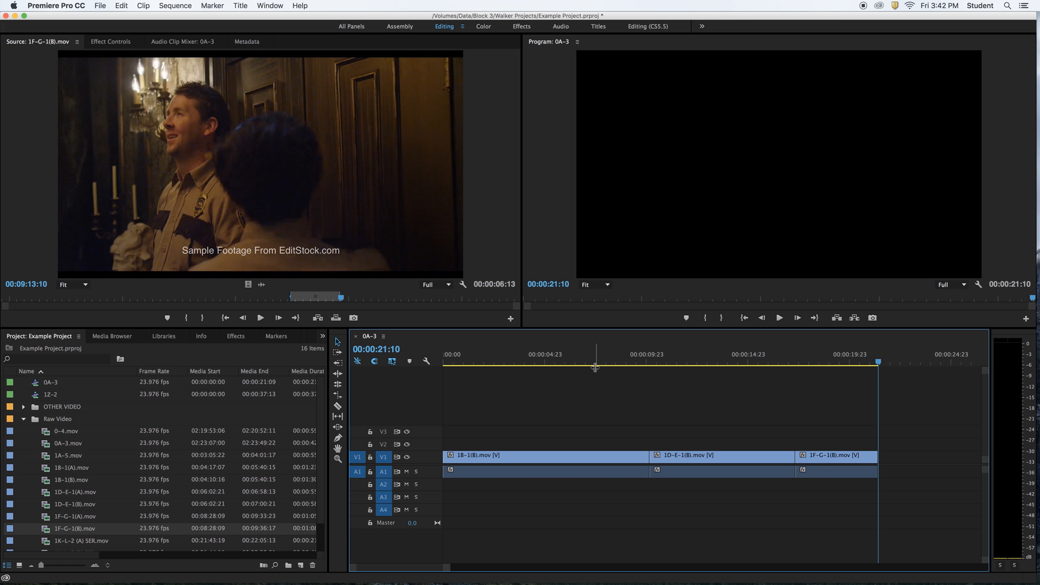
{"action": "left_click_drag", "start_coordinate": [878, 363], "coordinate": [761, 374]}
{"action": "left_click_drag", "start_coordinate": [819, 418], "coordinate": [866, 478]}
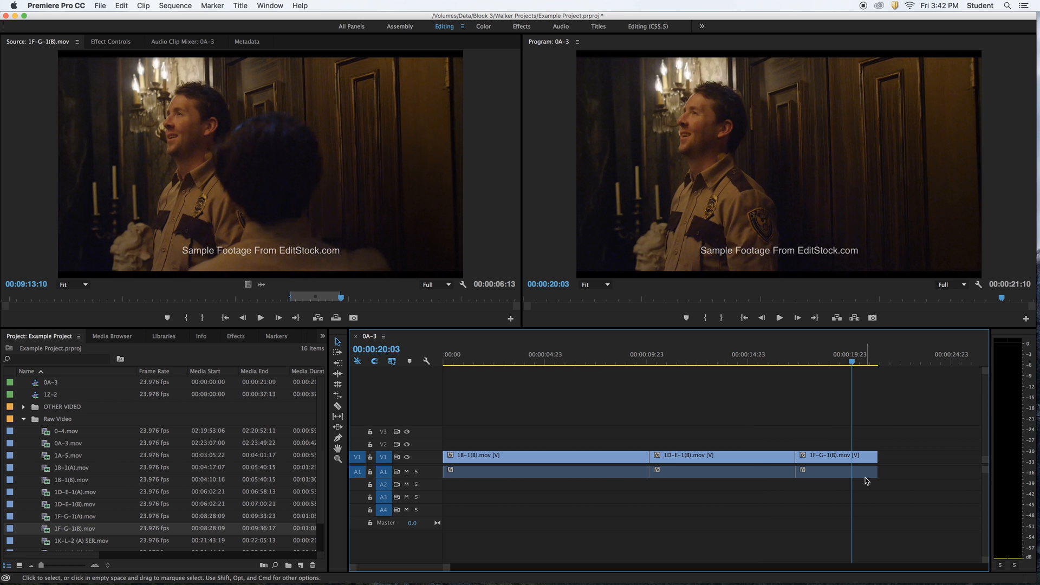
{"action": "left_click", "coordinate": [866, 462]}
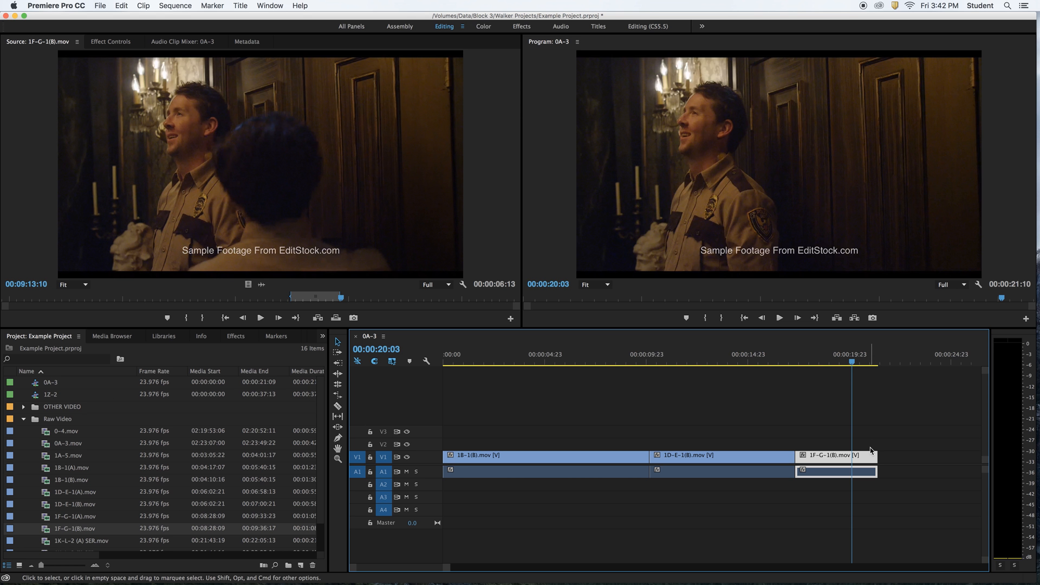
{"action": "mouse_move", "coordinate": [876, 456]}
{"action": "left_mouse_down"}
{"action": "mouse_move", "coordinate": [852, 456]}
{"action": "mouse_move", "coordinate": [916, 457]}
{"action": "mouse_move", "coordinate": [878, 458]}
{"action": "left_mouse_up"}
{"action": "left_click", "coordinate": [822, 400]}
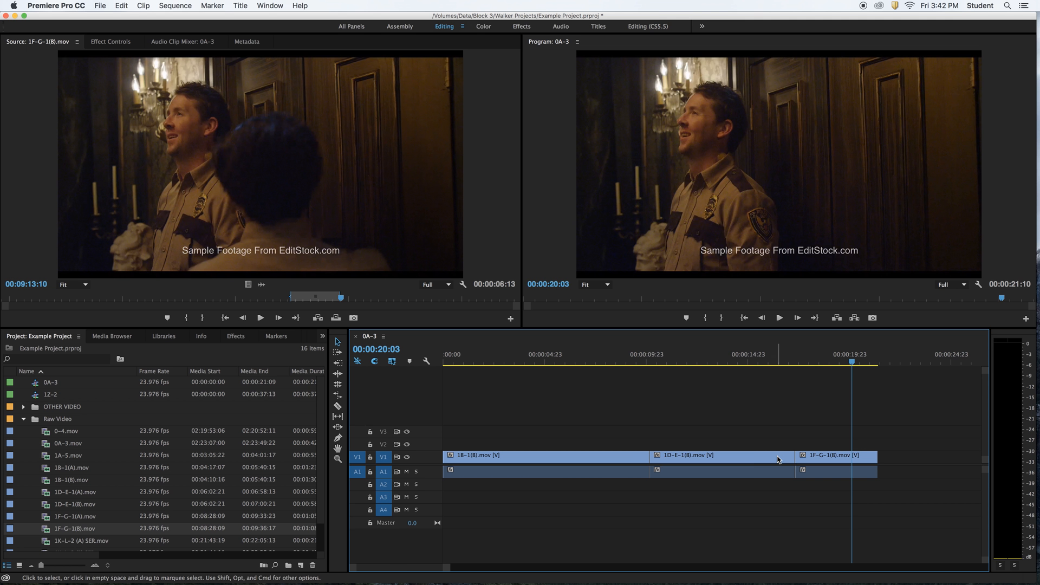
{"action": "mouse_move", "coordinate": [789, 457]}
{"action": "left_mouse_down"}
{"action": "mouse_move", "coordinate": [767, 458]}
{"action": "mouse_move", "coordinate": [793, 460]}
{"action": "left_mouse_up"}
{"action": "left_click", "coordinate": [837, 362]}
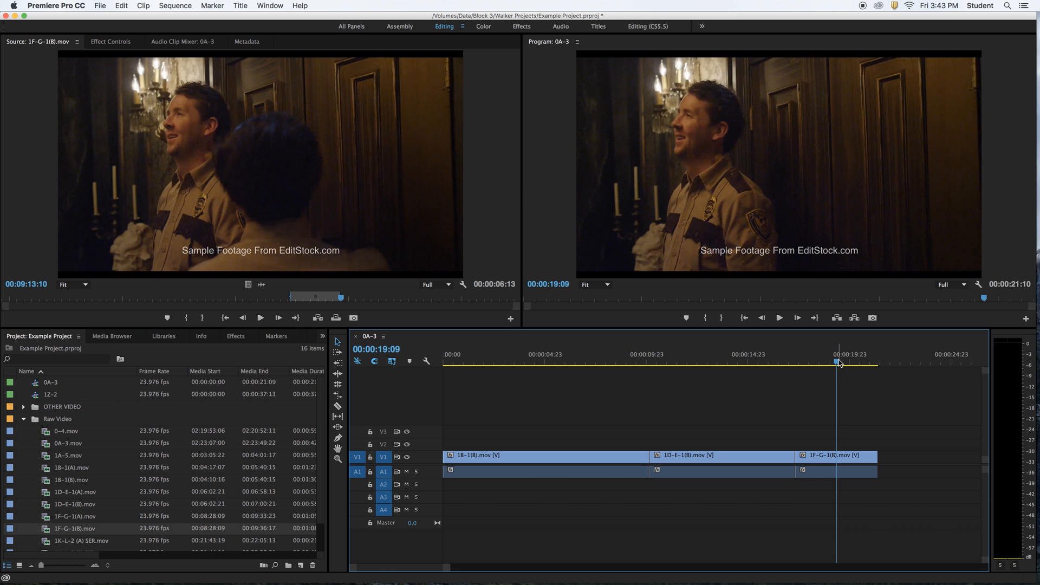
{"action": "left_click_drag", "start_coordinate": [839, 363], "coordinate": [716, 362]}
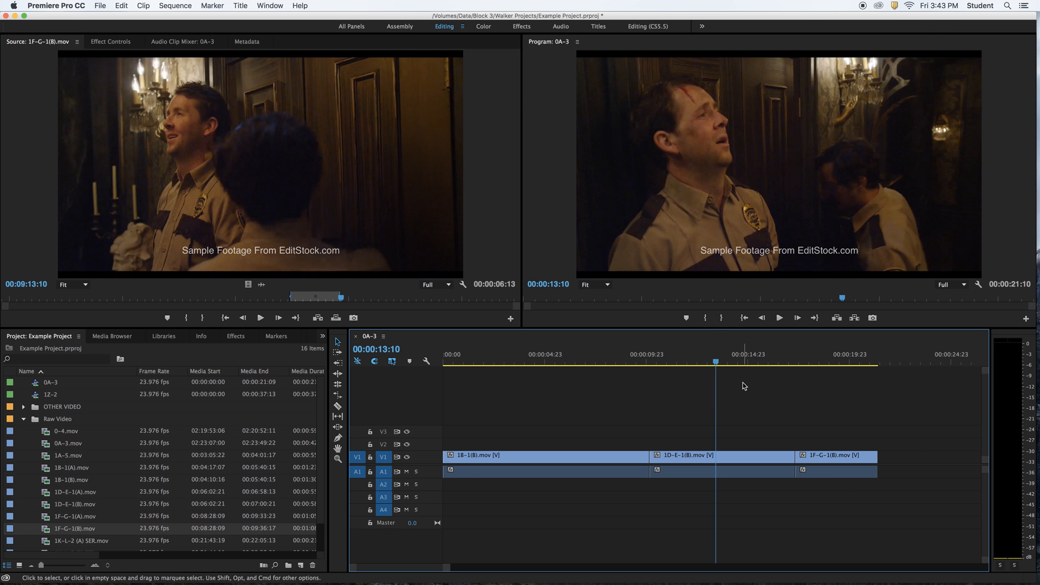